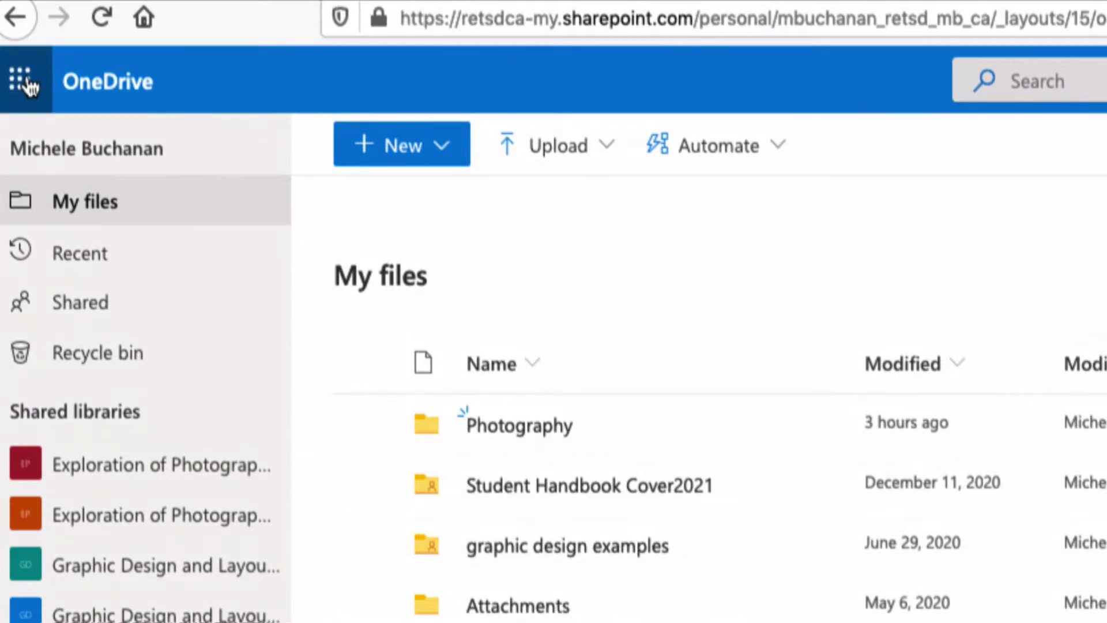
Launch PowerPoint for the web from the app launcher to start a blank presentation.
{"action": "left_click", "coordinate": [26, 78]}
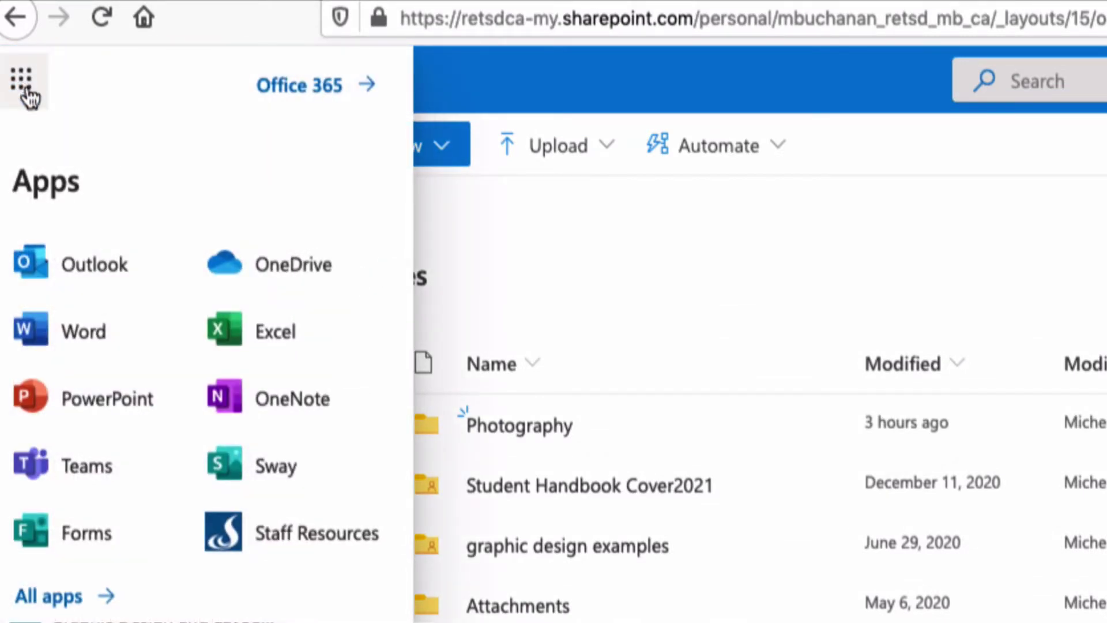
{"action": "left_click", "coordinate": [104, 385]}
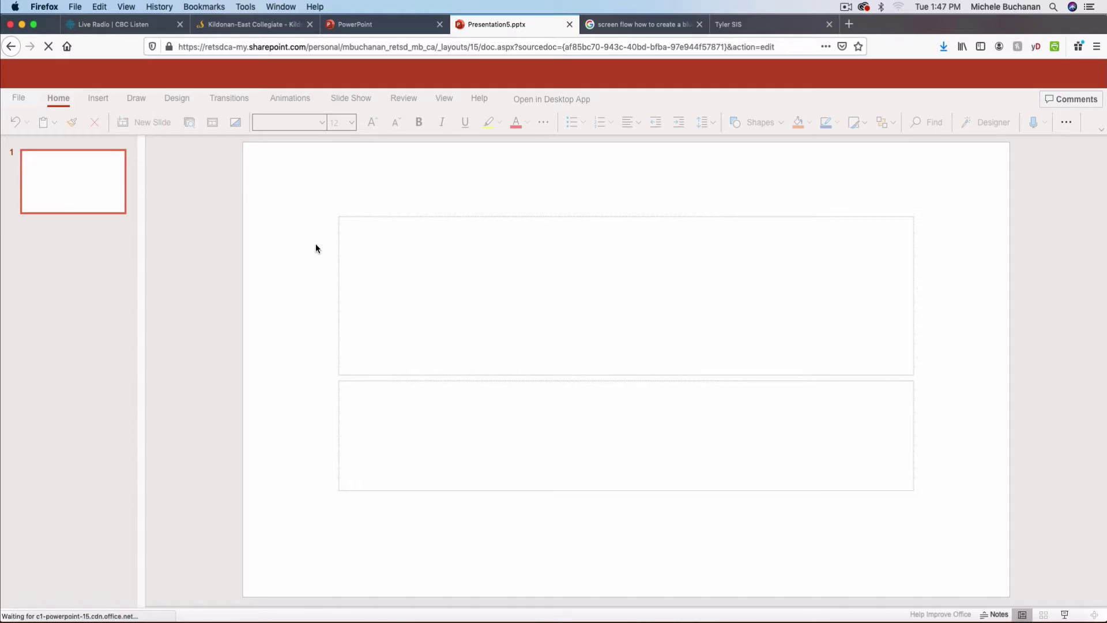
Delete the title and subtitle placeholders so slide 1 is empty.
{"action": "left_click", "coordinate": [339, 270]}
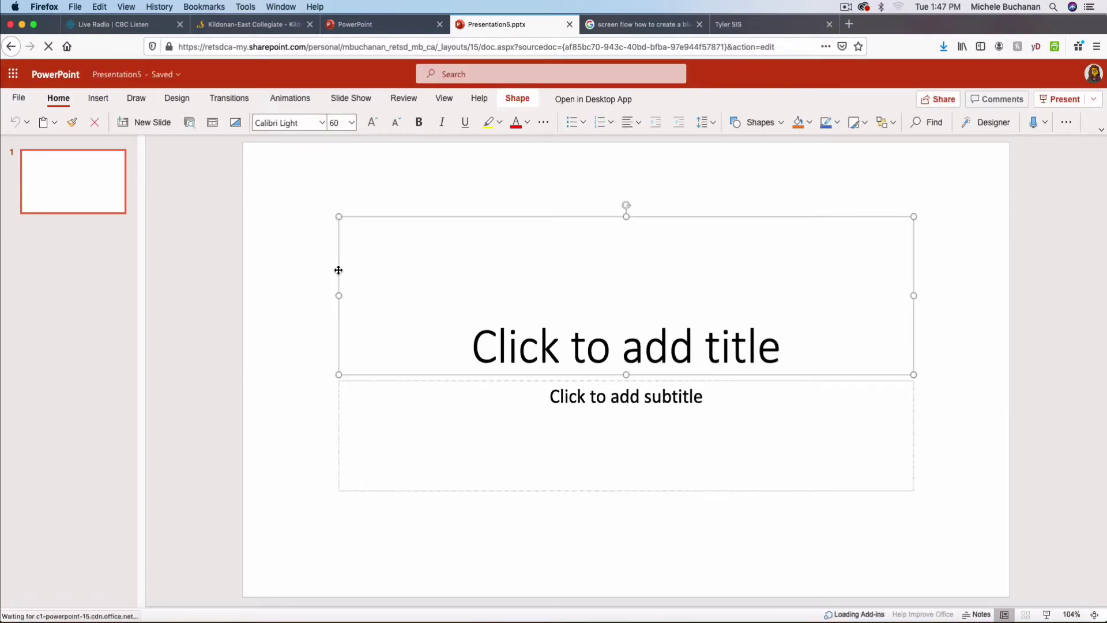
{"action": "key", "text": "Delete"}
{"action": "left_click", "coordinate": [583, 404]}
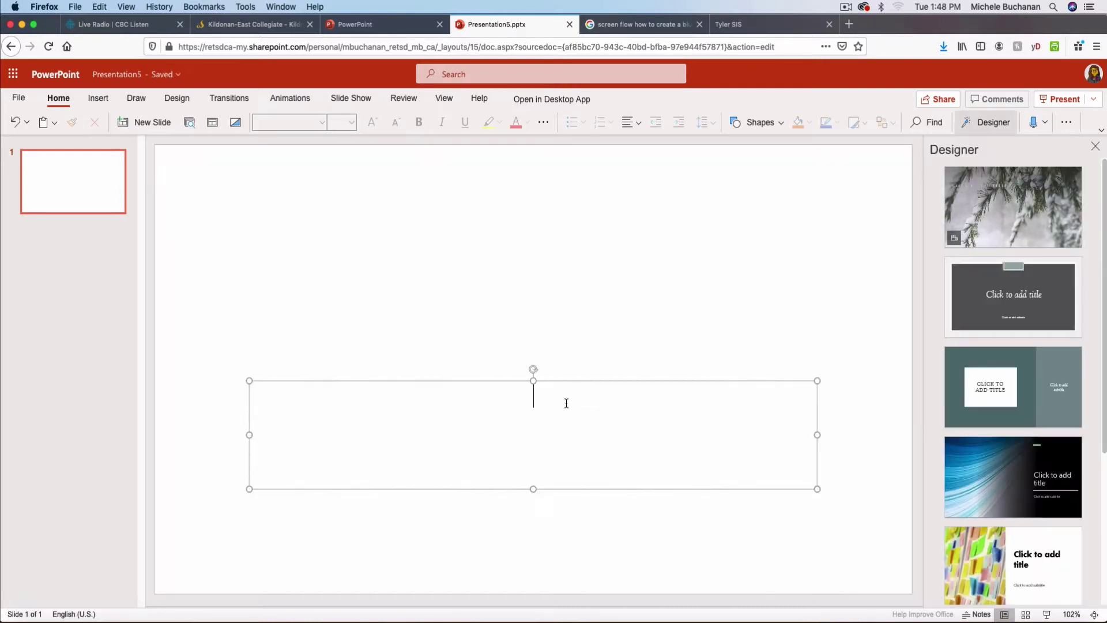
{"action": "left_click", "coordinate": [581, 379]}
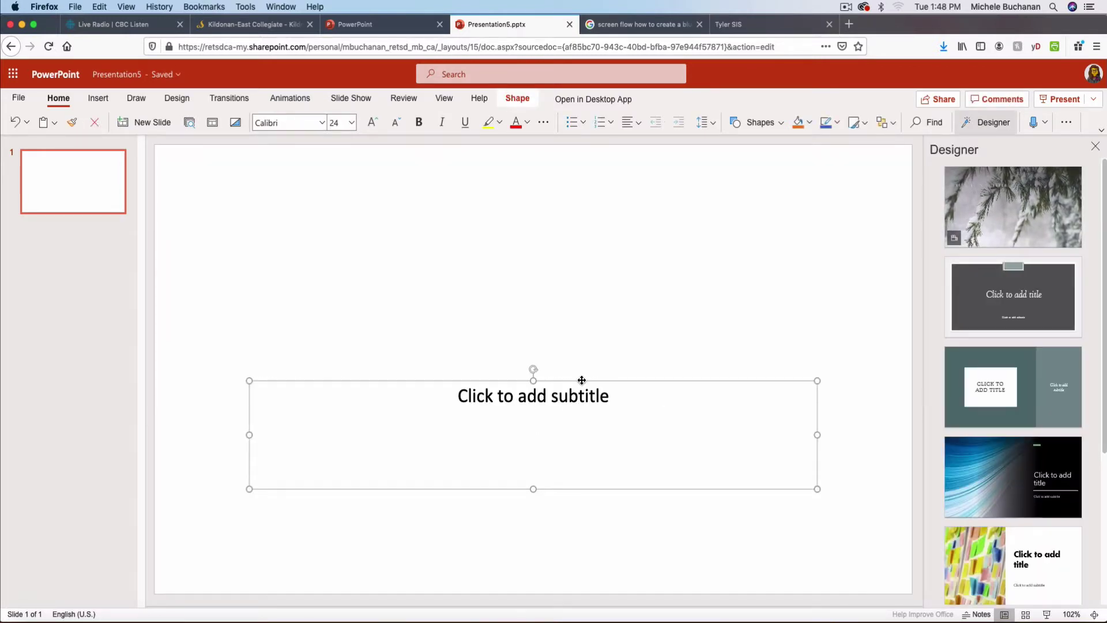
{"action": "key", "text": "Delete"}
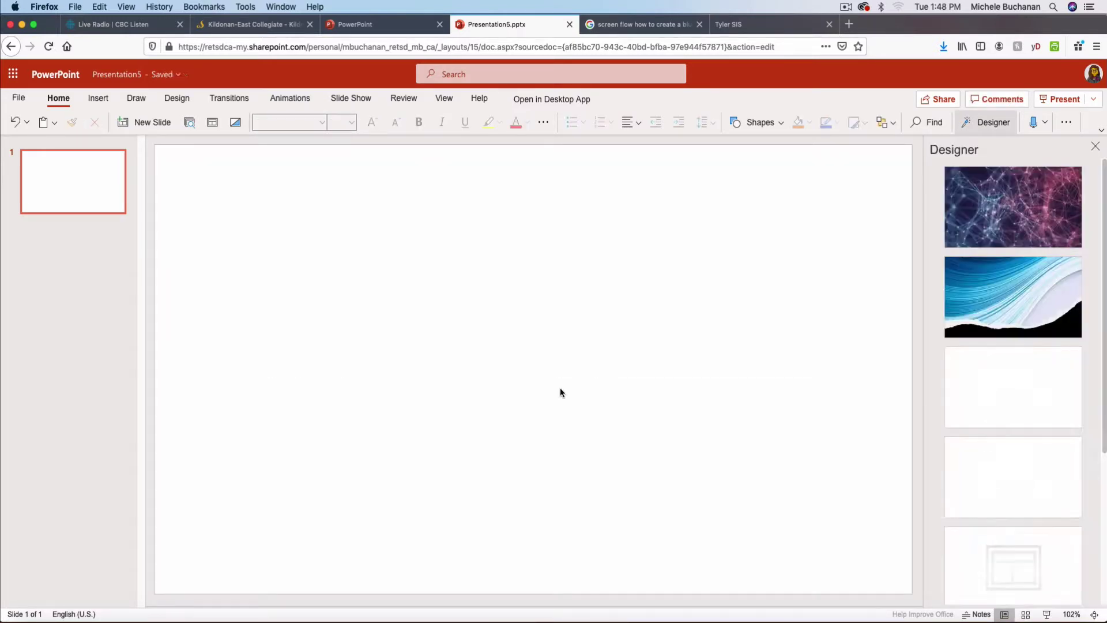
Insert a text box on the slide reading '01 thin'.
{"action": "left_click", "coordinate": [98, 99]}
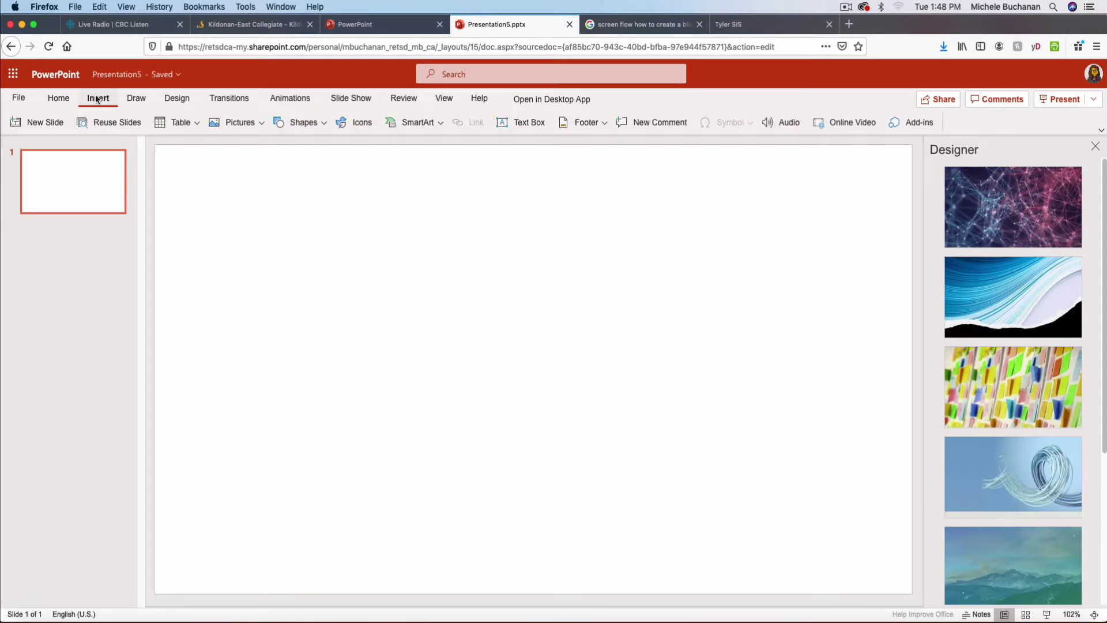
{"action": "left_click", "coordinate": [524, 123]}
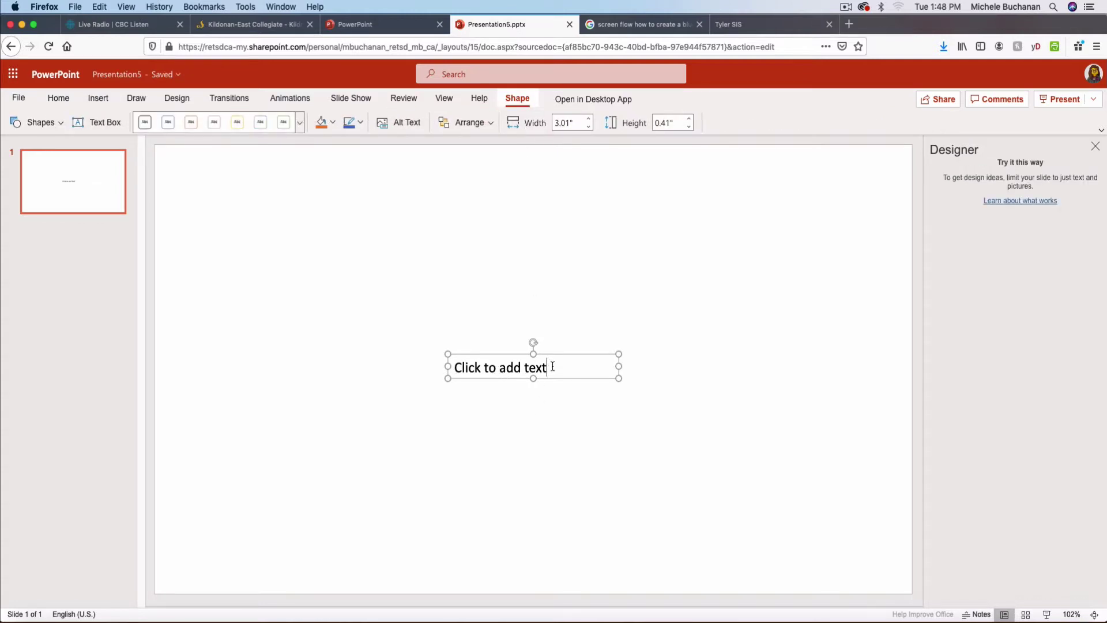
{"action": "left_click_drag", "start_coordinate": [548, 367], "coordinate": [453, 397]}
{"action": "type", "text": "01"}
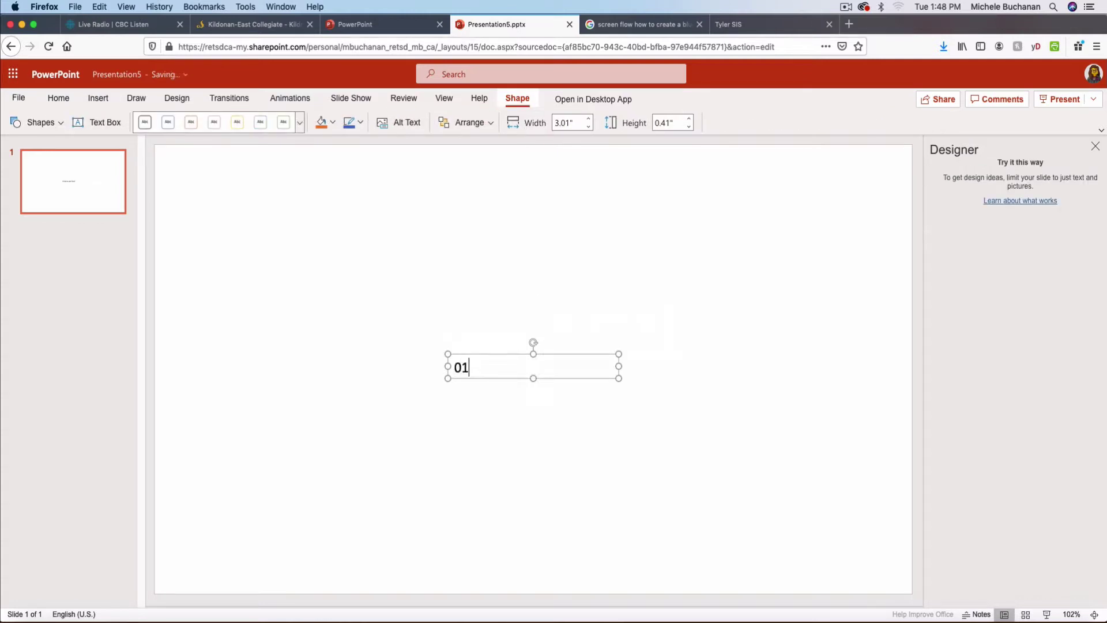
{"action": "type", "text": " thin"}
{"action": "left_click", "coordinate": [575, 471]}
Set the '01 thin' text to the Berlin Sans FB font.
{"action": "left_click", "coordinate": [504, 367]}
{"action": "left_click_drag", "start_coordinate": [504, 368], "coordinate": [449, 366]}
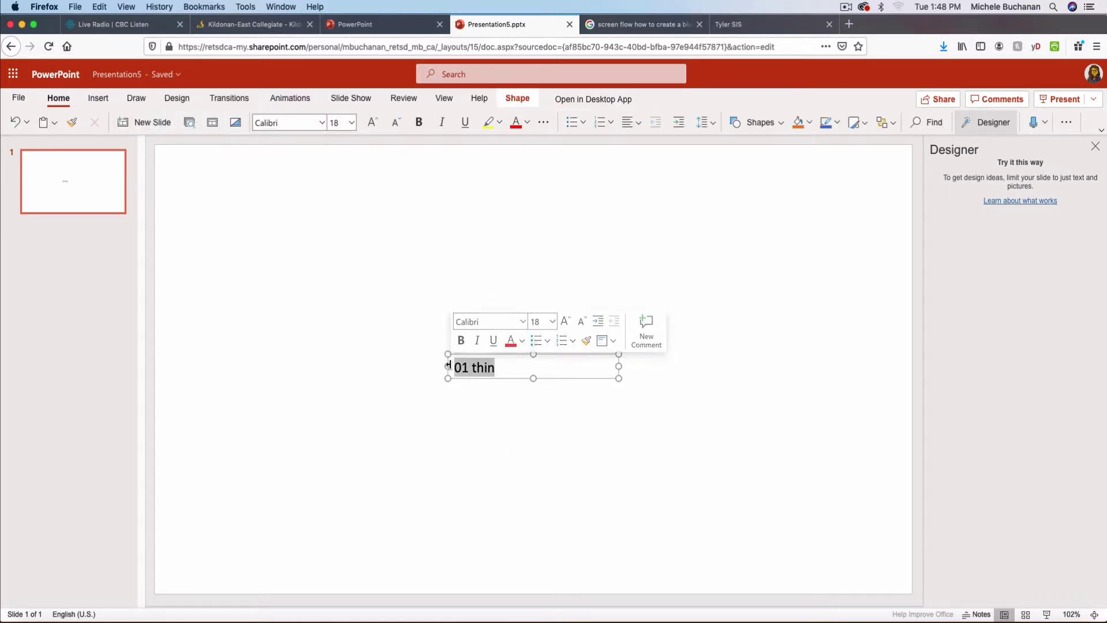
{"action": "left_click", "coordinate": [522, 322]}
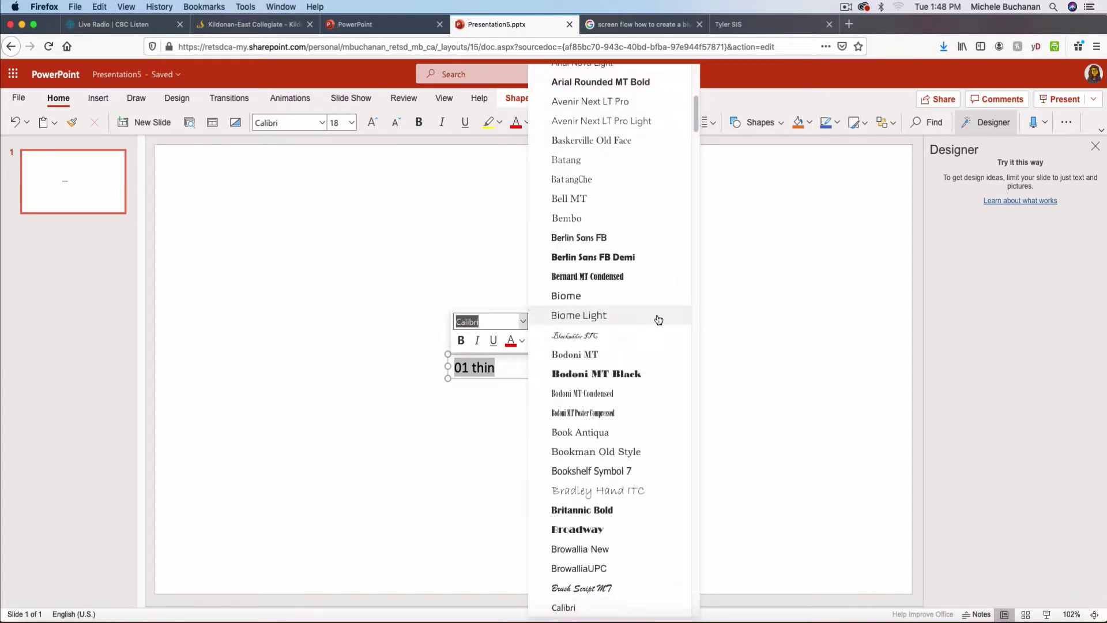
{"action": "left_click", "coordinate": [587, 238]}
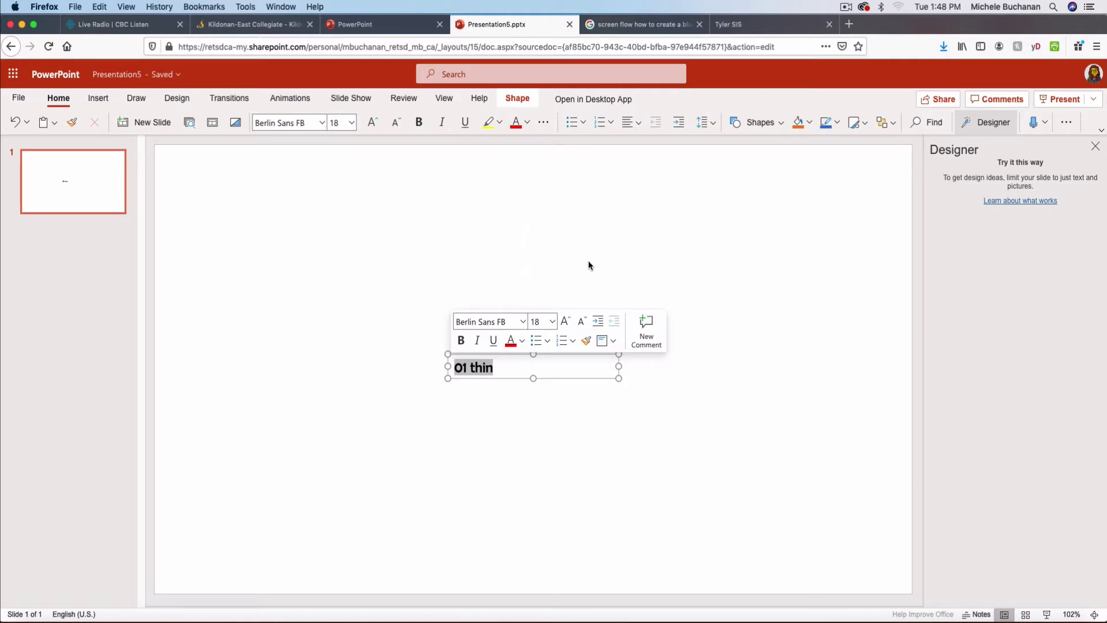
{"action": "mouse_move", "coordinate": [431, 363]}
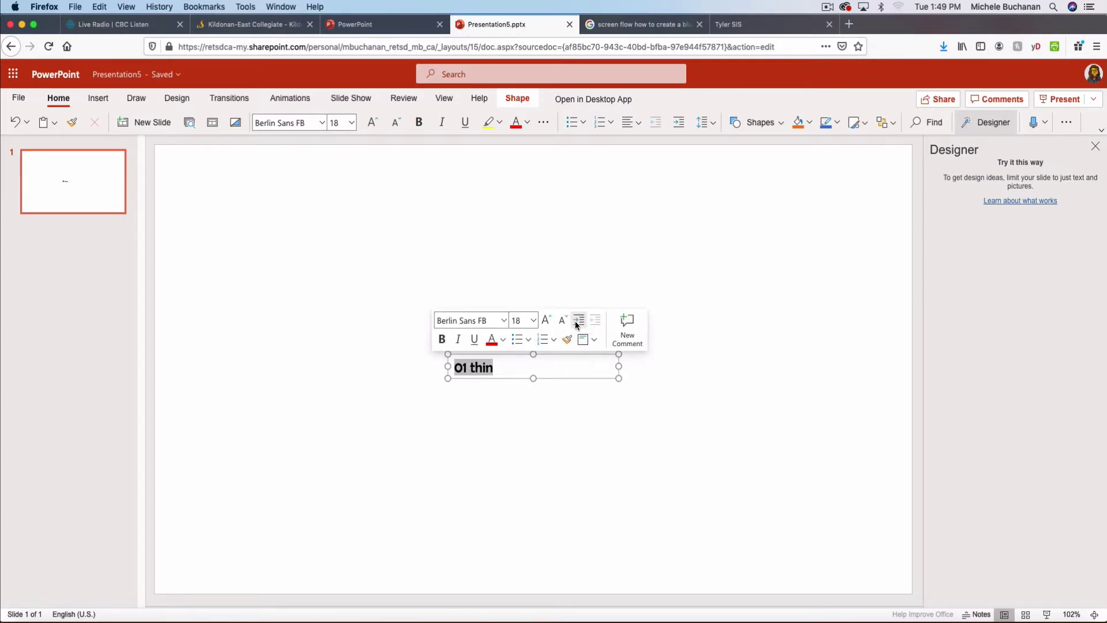
Right-align the '01 thin' label and move its box to the slide's bottom-right corner.
{"action": "left_click", "coordinate": [593, 341]}
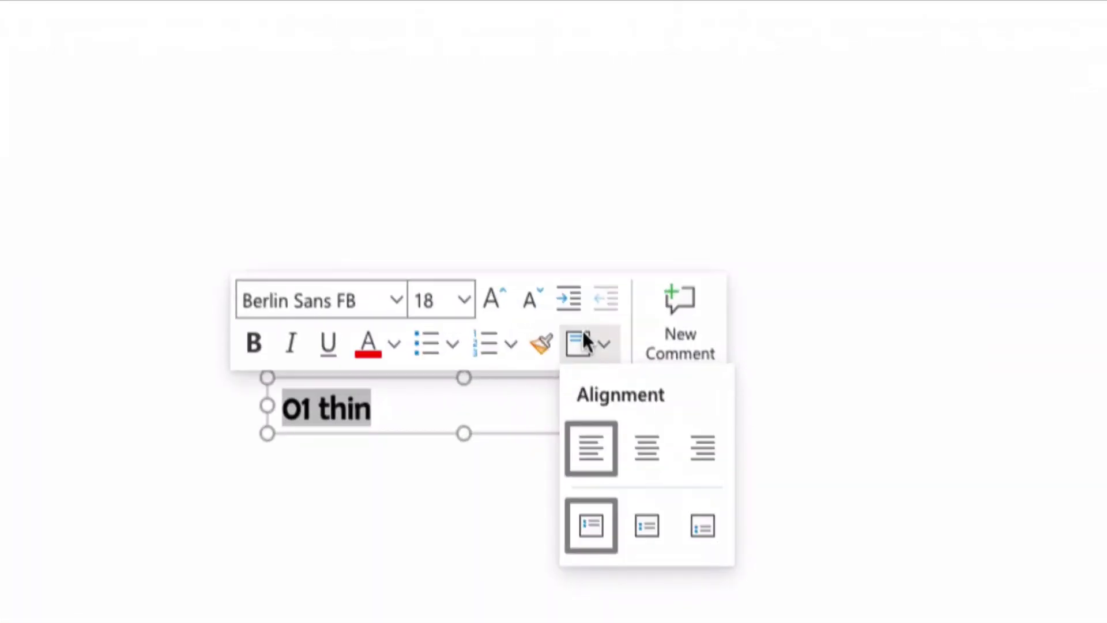
{"action": "left_click", "coordinate": [696, 445]}
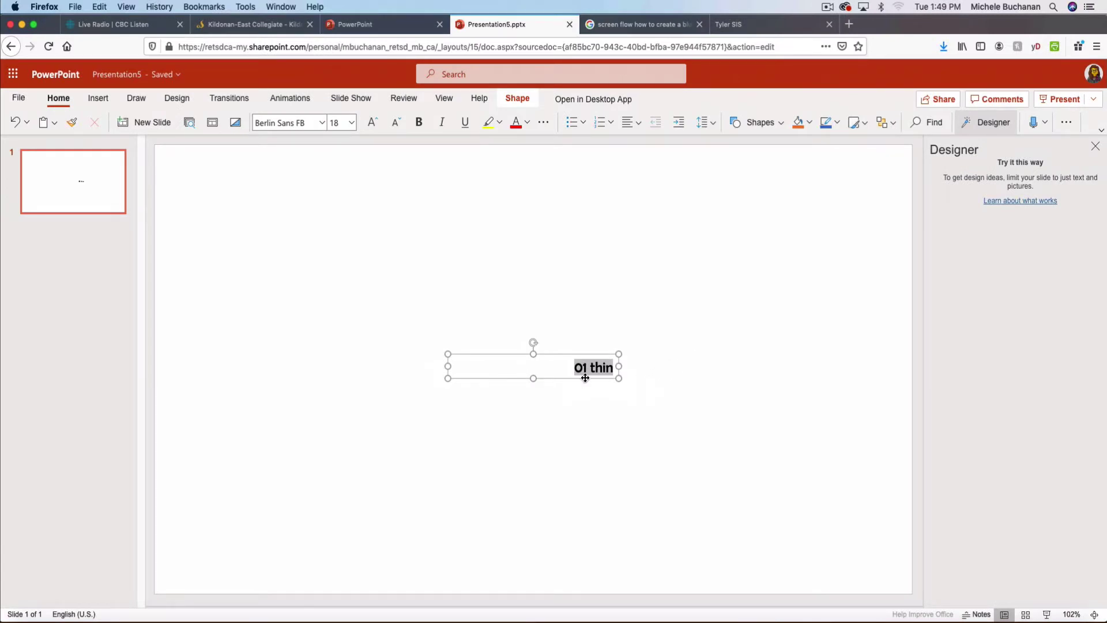
{"action": "left_click_drag", "start_coordinate": [583, 376], "coordinate": [847, 566]}
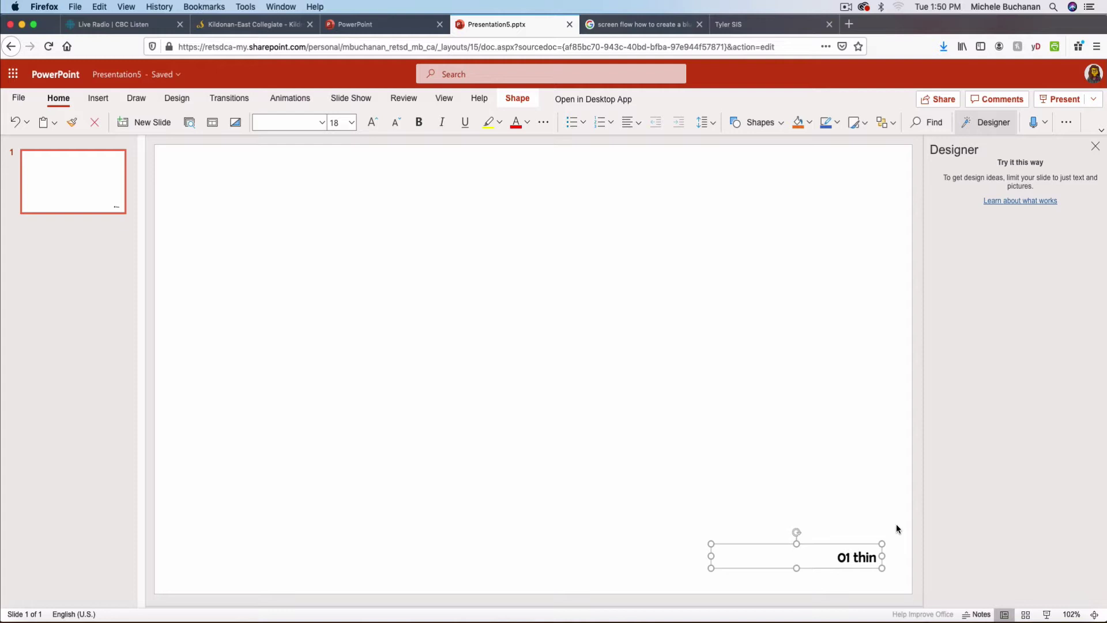
{"action": "left_click", "coordinate": [896, 529]}
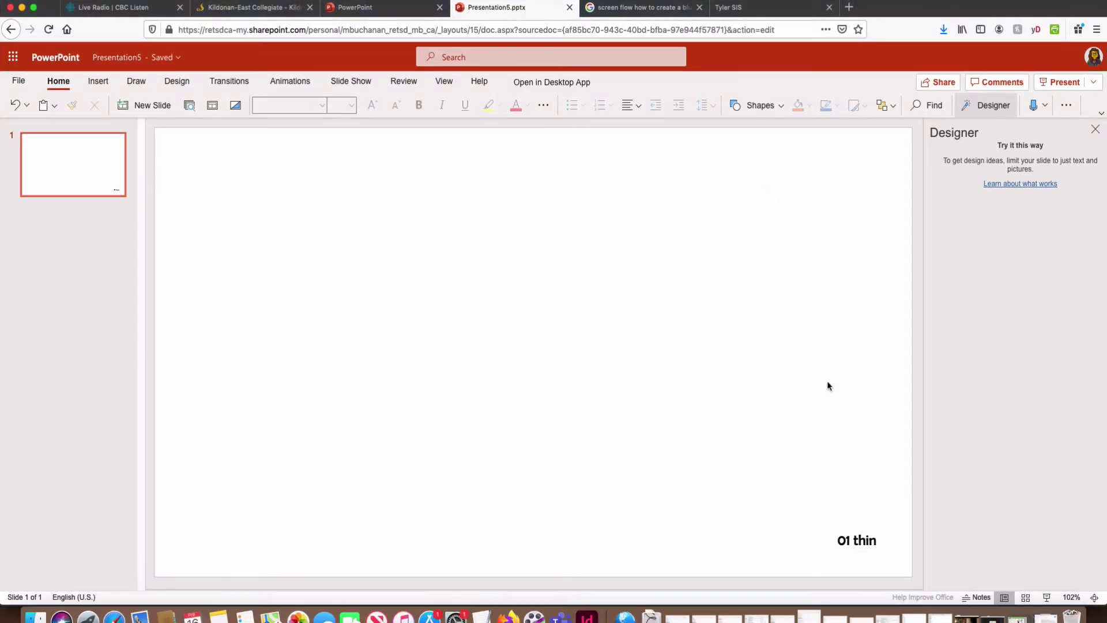
Insert 01 thin.JPG from OneDrive's Photography > 03) Scavenger Hunt folder onto the slide.
{"action": "left_click", "coordinate": [98, 81]}
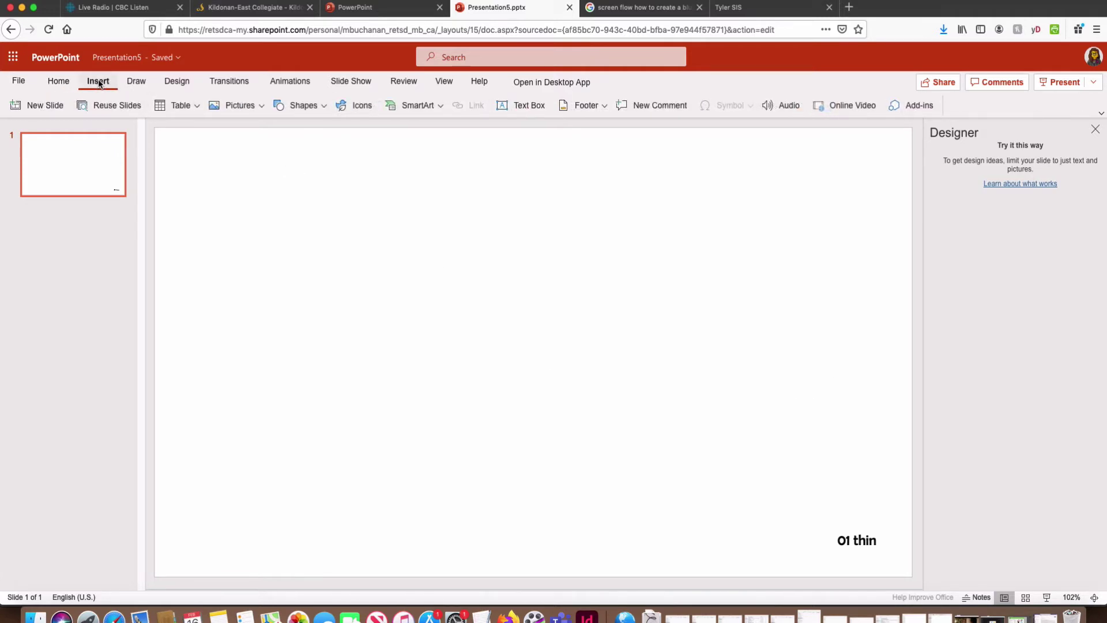
{"action": "left_click", "coordinate": [244, 106]}
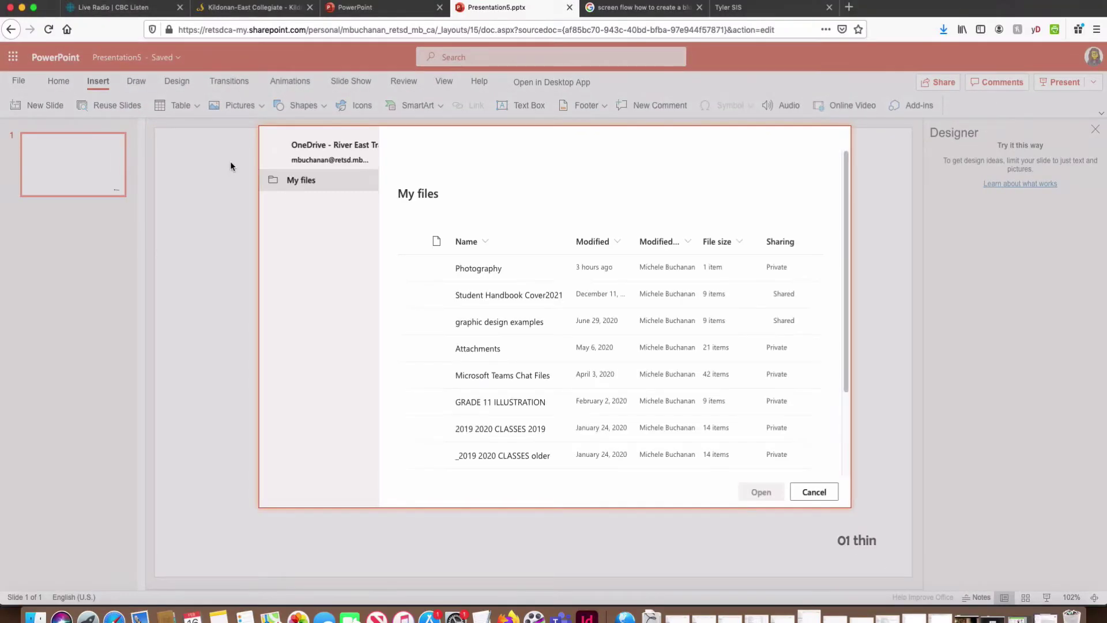
{"action": "left_click", "coordinate": [473, 270]}
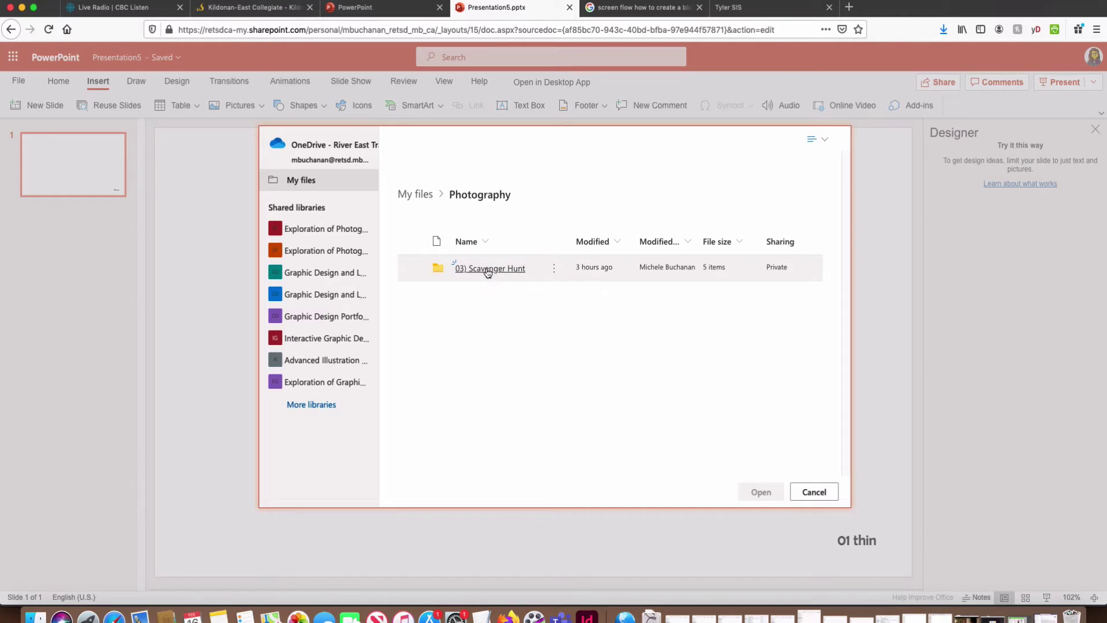
{"action": "left_click", "coordinate": [485, 269]}
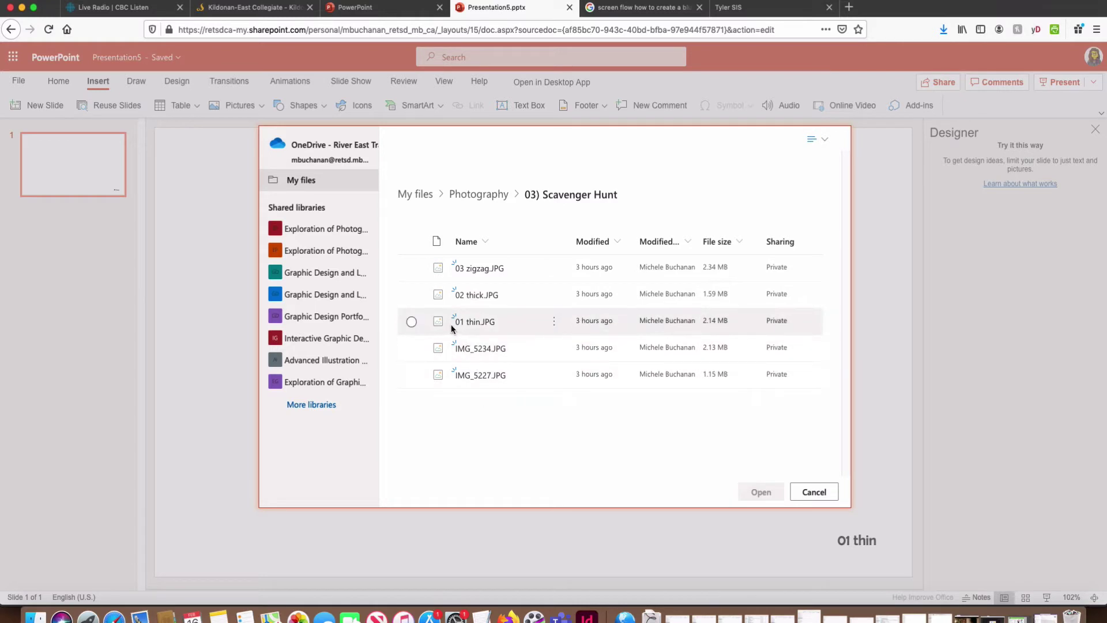
{"action": "mouse_move", "coordinate": [461, 325]}
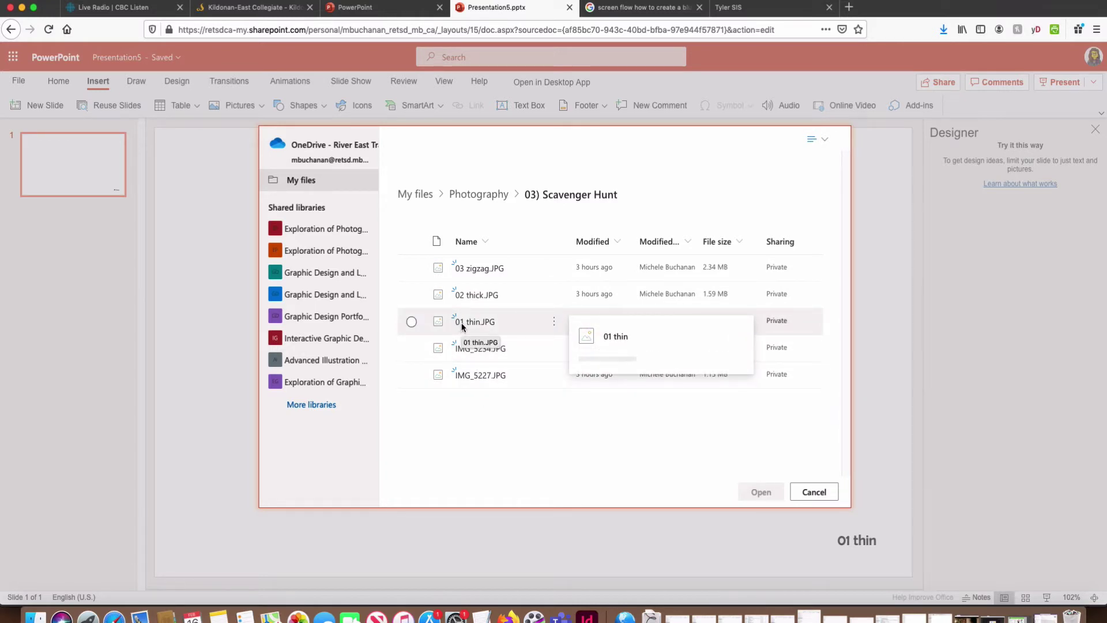
{"action": "left_click", "coordinate": [468, 324]}
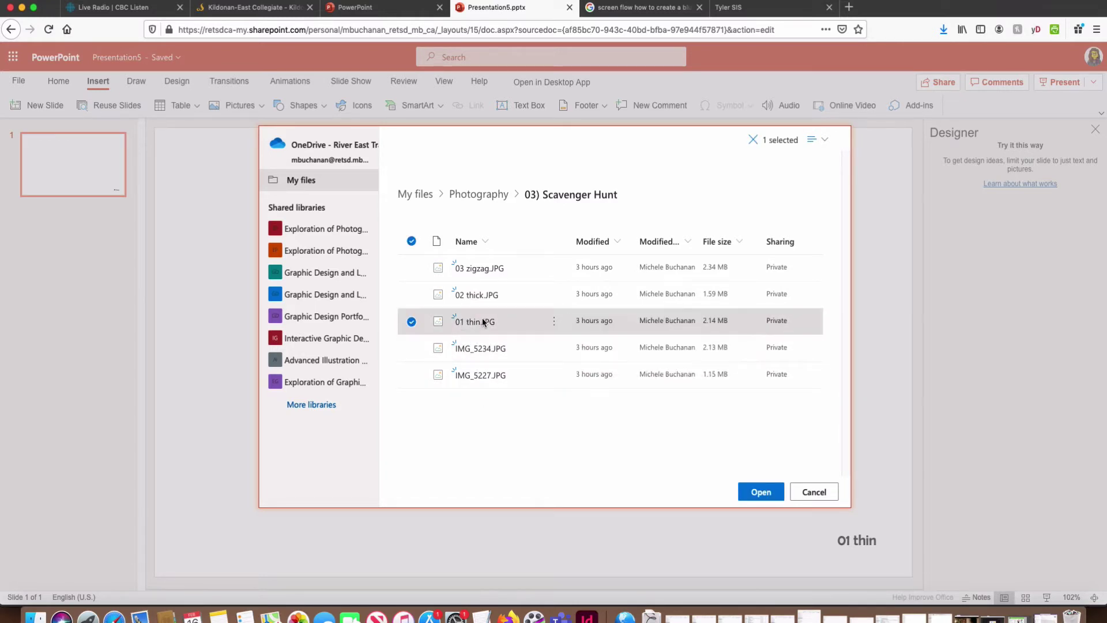
{"action": "left_click", "coordinate": [767, 493]}
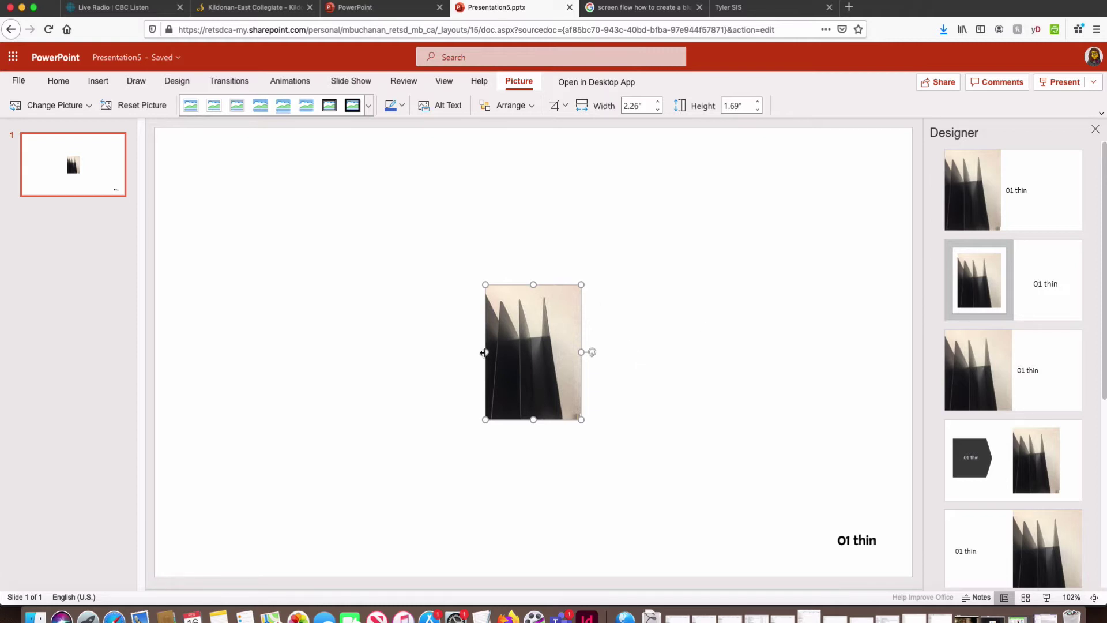
Enlarge the blades photo to 4.87" by 3.65" and move it toward the slide's middle.
{"action": "left_click_drag", "start_coordinate": [485, 352], "coordinate": [201, 306]}
{"action": "key", "text": "super+z"}
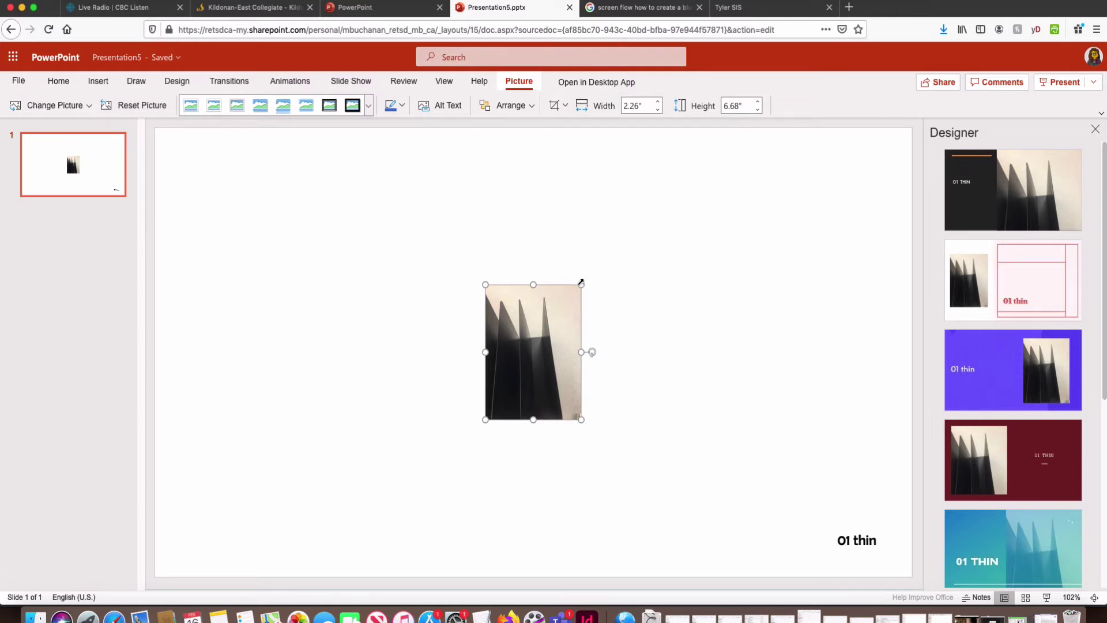
{"action": "left_click_drag", "start_coordinate": [580, 281], "coordinate": [690, 204]}
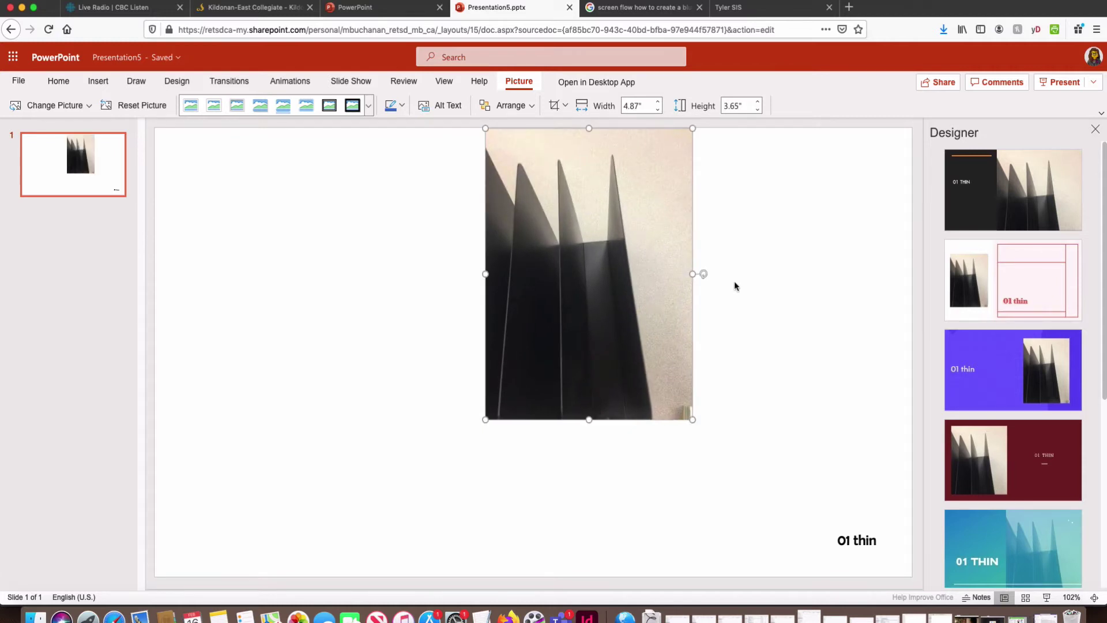
{"action": "left_click_drag", "start_coordinate": [686, 286], "coordinate": [652, 348]}
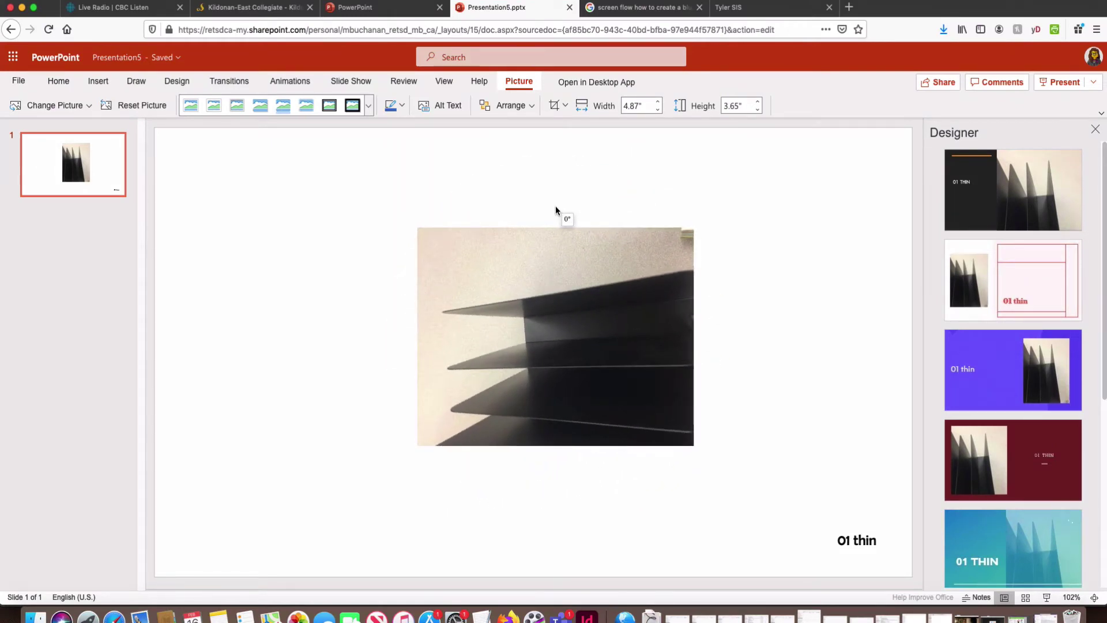
Rotate the photo, move it to the top-left corner and enlarge it to 9.99" by 7.50".
{"action": "mouse_move", "coordinate": [555, 206]}
{"action": "left_mouse_down"}
{"action": "mouse_move", "coordinate": [576, 209]}
{"action": "mouse_move", "coordinate": [679, 359]}
{"action": "mouse_move", "coordinate": [637, 439]}
{"action": "mouse_move", "coordinate": [597, 454]}
{"action": "mouse_move", "coordinate": [555, 449]}
{"action": "mouse_move", "coordinate": [693, 368]}
{"action": "mouse_move", "coordinate": [641, 217]}
{"action": "mouse_move", "coordinate": [554, 203]}
{"action": "left_mouse_up"}
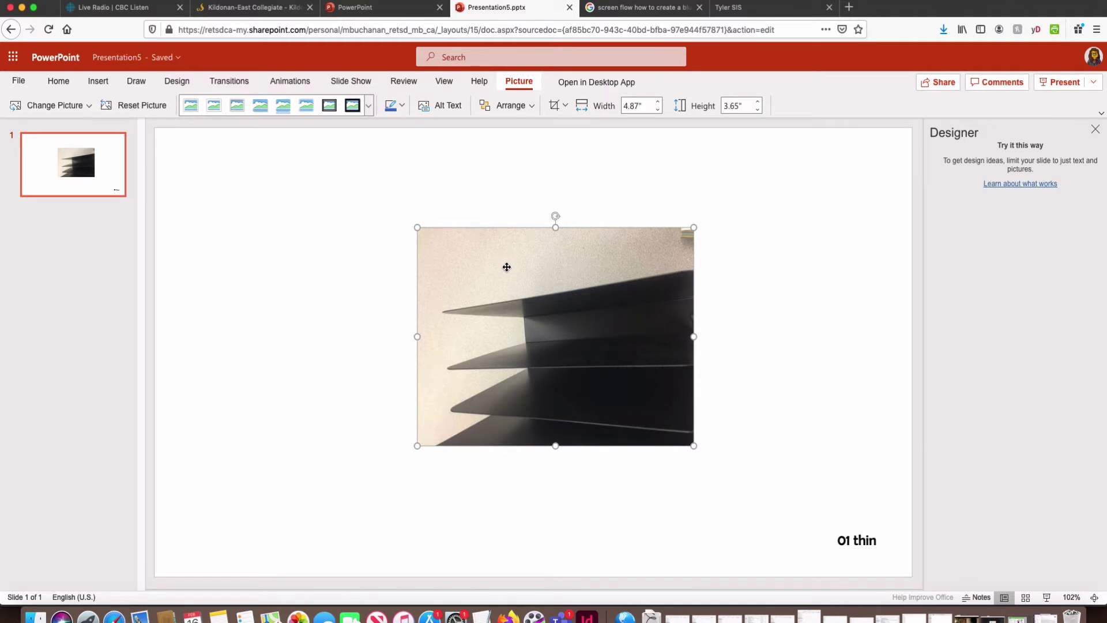
{"action": "left_click_drag", "start_coordinate": [517, 260], "coordinate": [253, 163]}
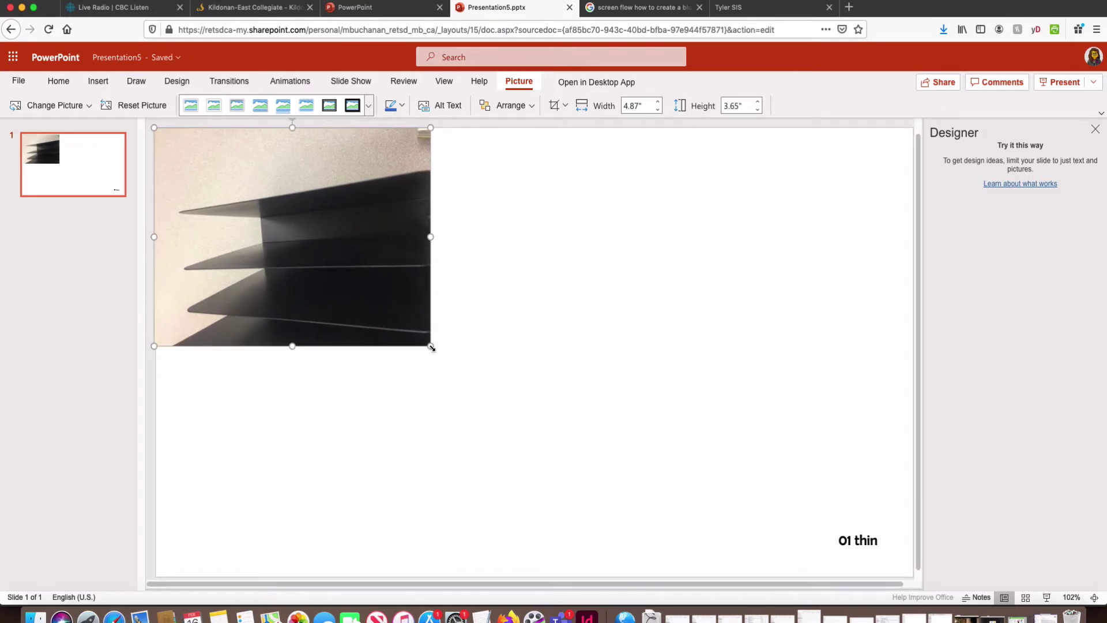
{"action": "left_click_drag", "start_coordinate": [431, 344], "coordinate": [718, 575]}
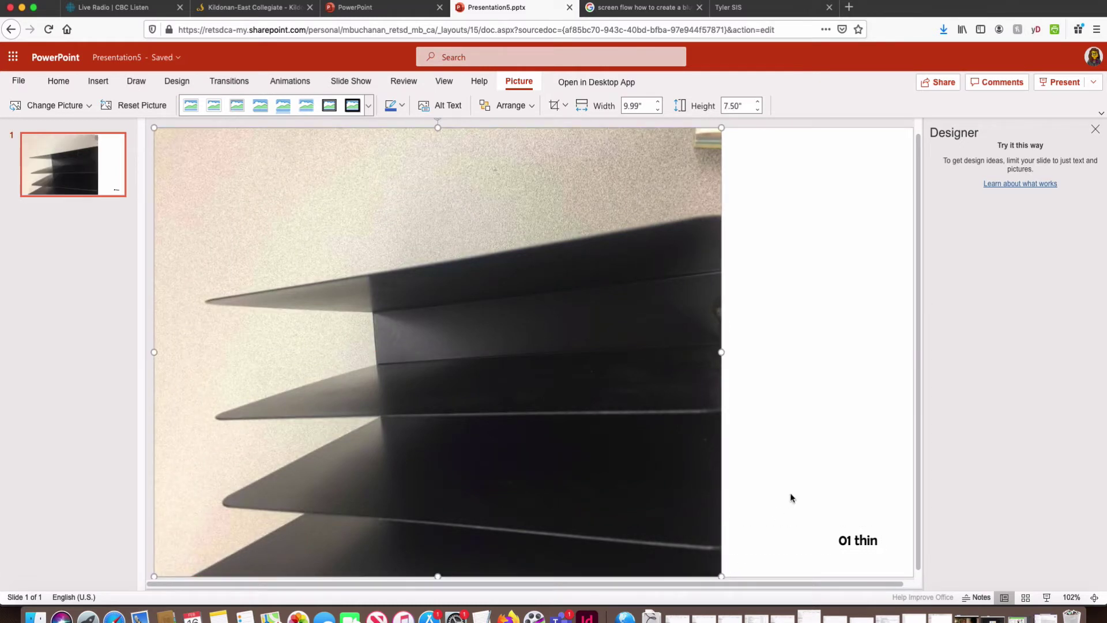
{"action": "left_click", "coordinate": [790, 497]}
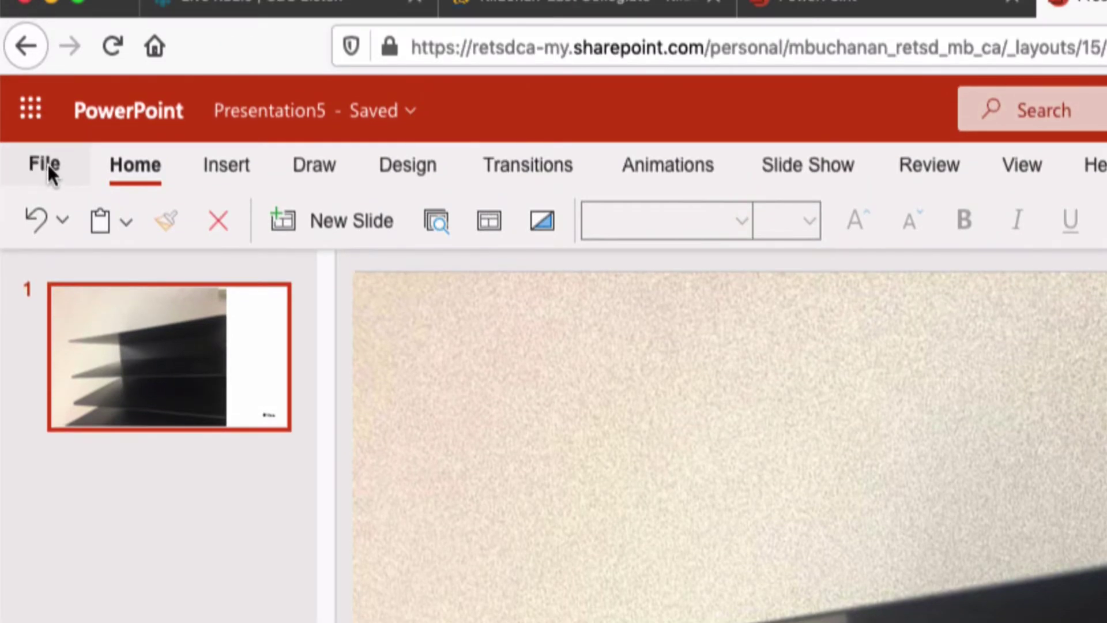
Go to the Rename page of the File backstage for Presentation5.pptx.
{"action": "left_click", "coordinate": [49, 165]}
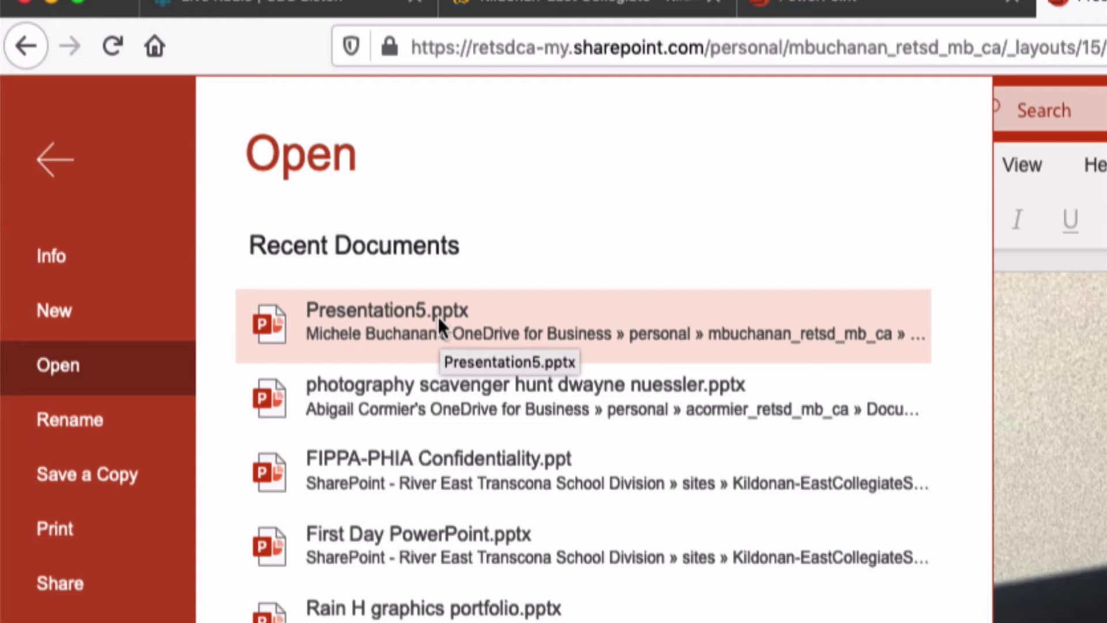
{"action": "left_click", "coordinate": [97, 412]}
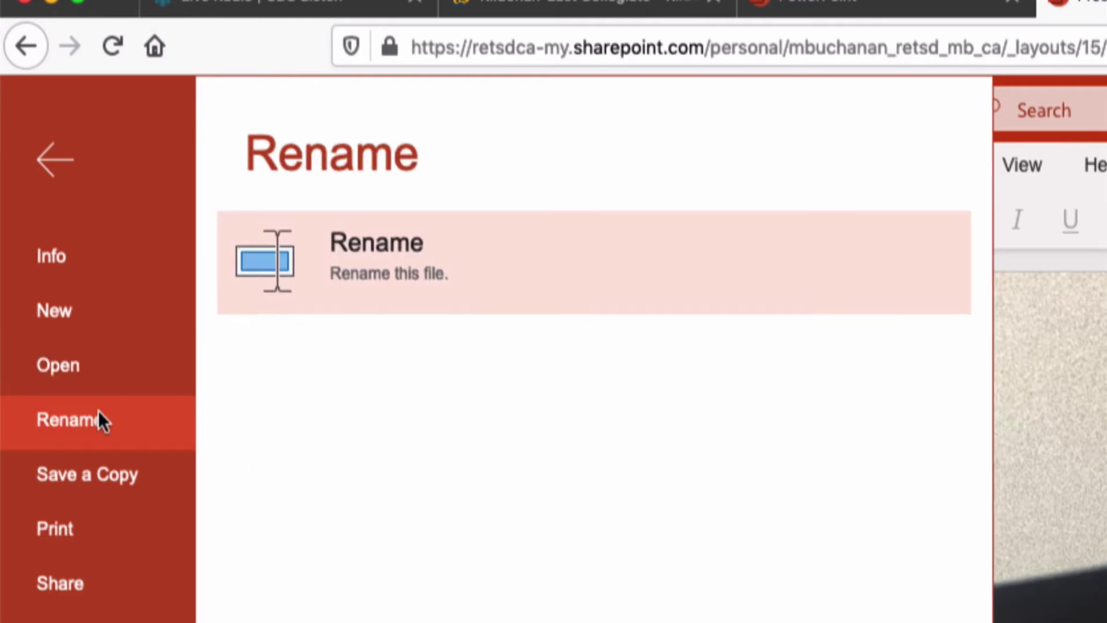
Enter '03) Scavenger Hunt' as the new file name and confirm it.
{"action": "left_click", "coordinate": [413, 247]}
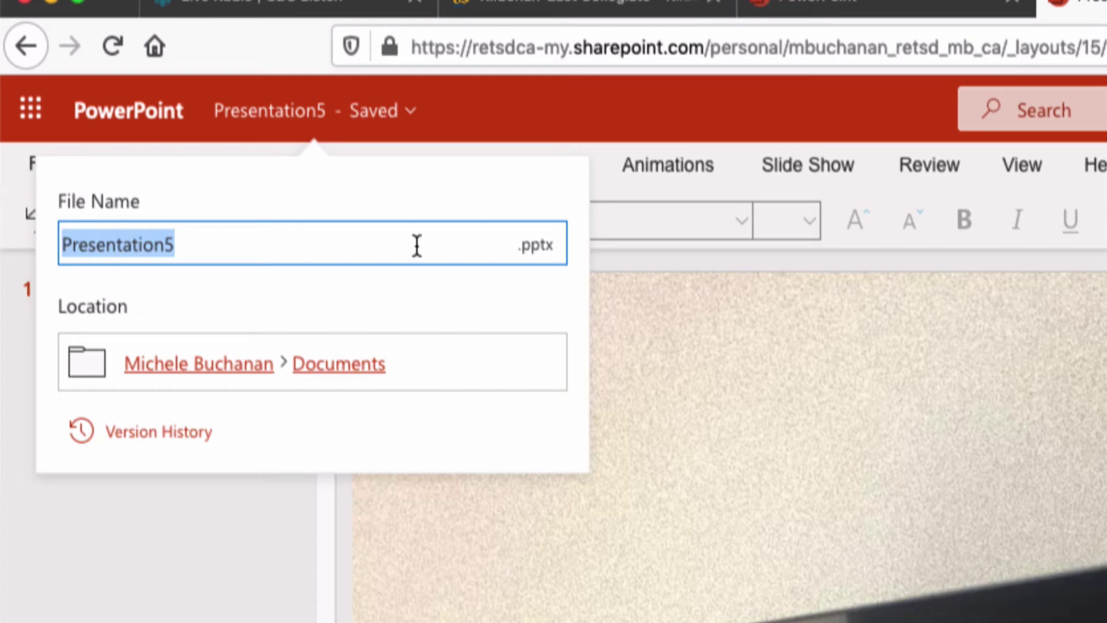
{"action": "type", "text": "03"}
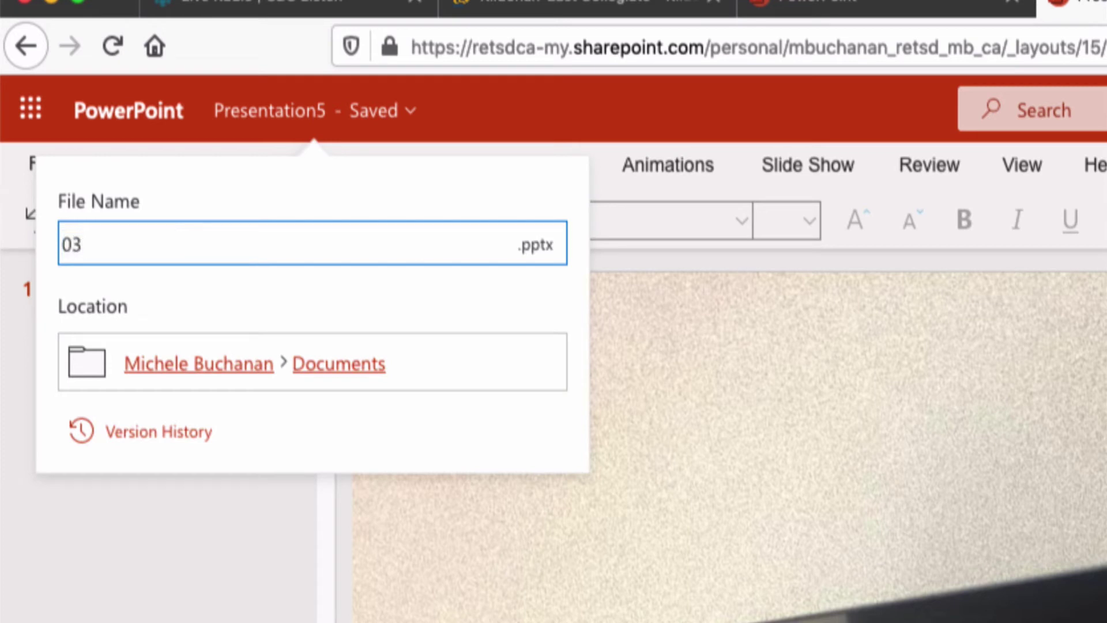
{"action": "type", "text": ") Scaven"}
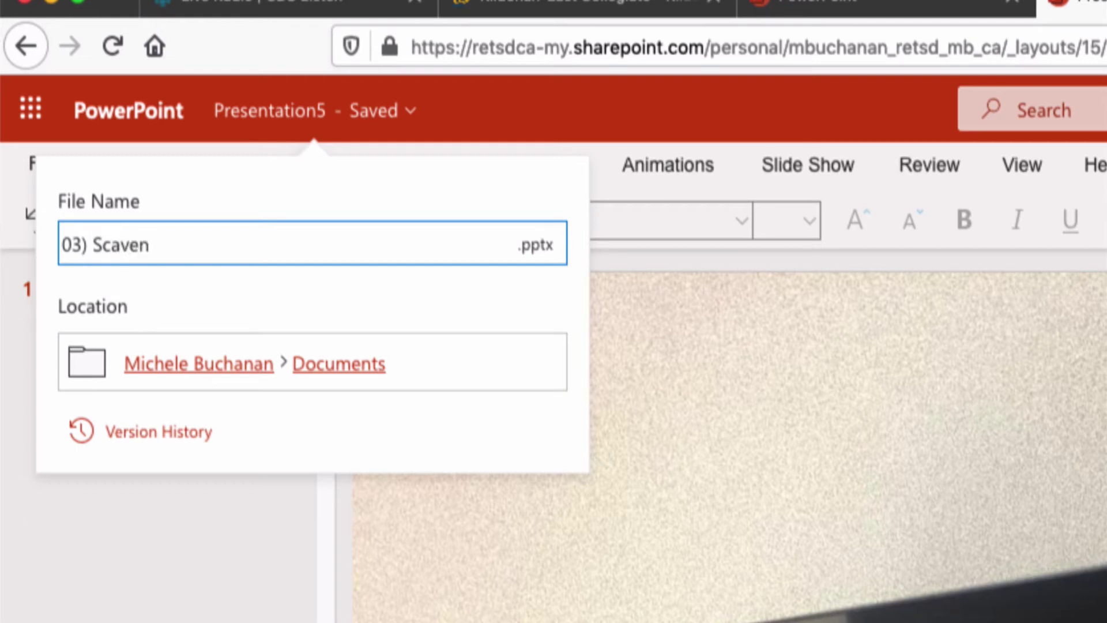
{"action": "type", "text": "ger h"}
{"action": "key", "text": "BackSpace"}
{"action": "type", "text": "Hunt"}
{"action": "key", "text": "Return"}
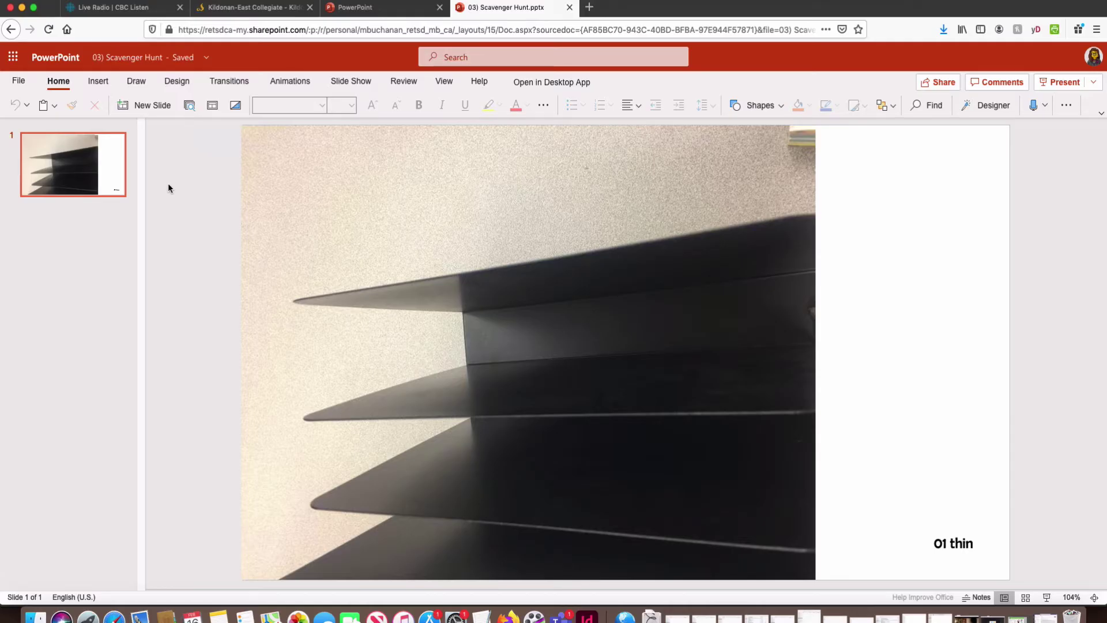
Switch to OneDrive, drag 03) Scavenger Hunt.pptx onto the Photography folder, then return to My files.
{"action": "left_click", "coordinate": [14, 57]}
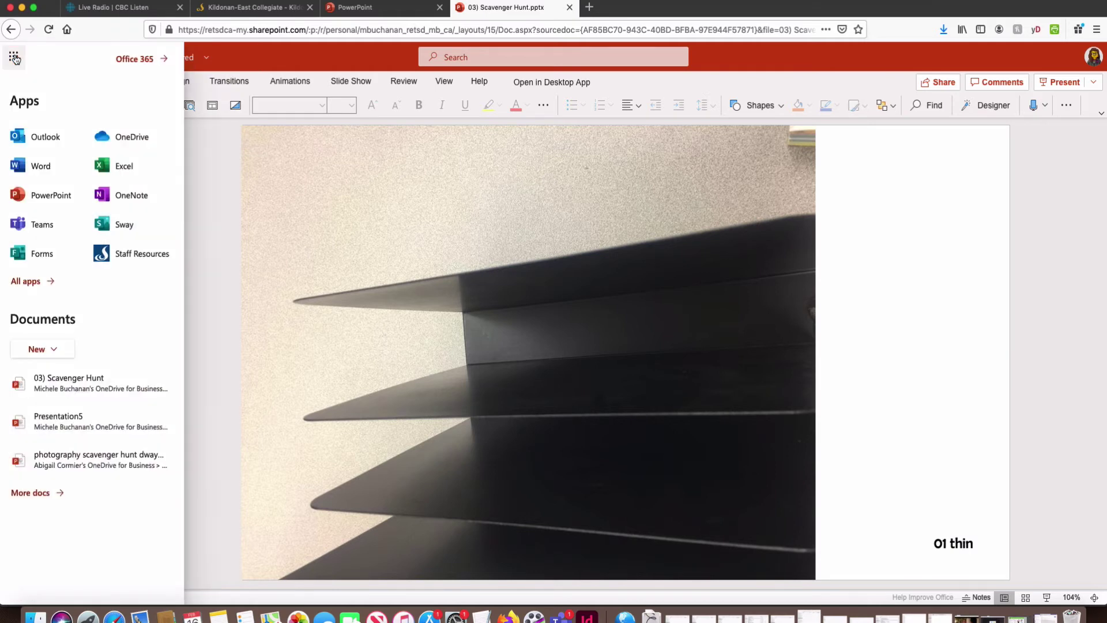
{"action": "left_click", "coordinate": [131, 139]}
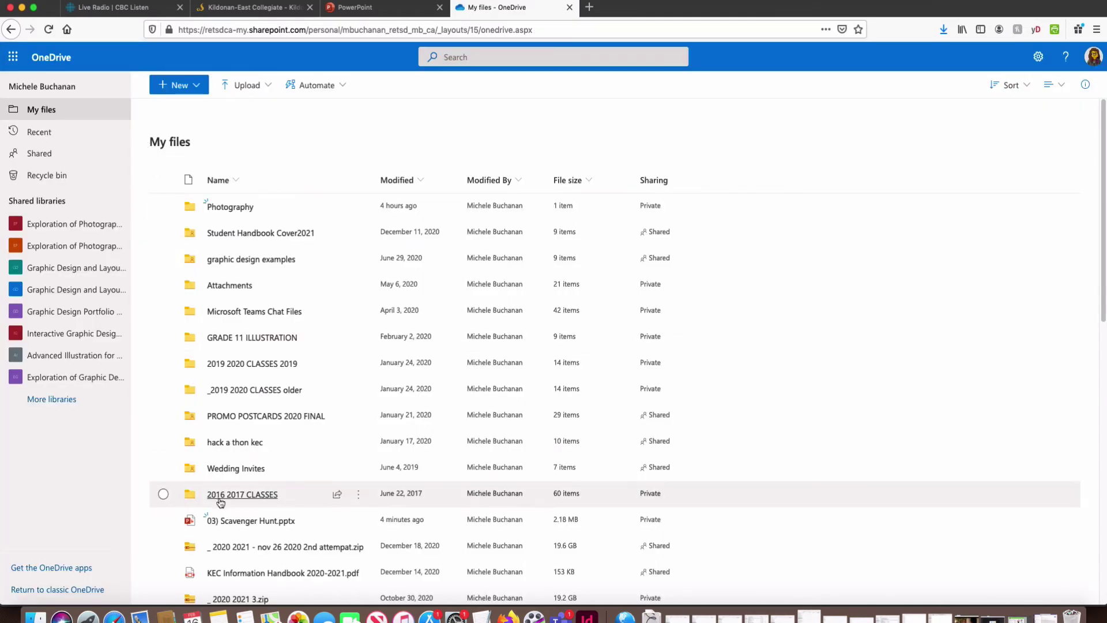
{"action": "mouse_move", "coordinate": [259, 522]}
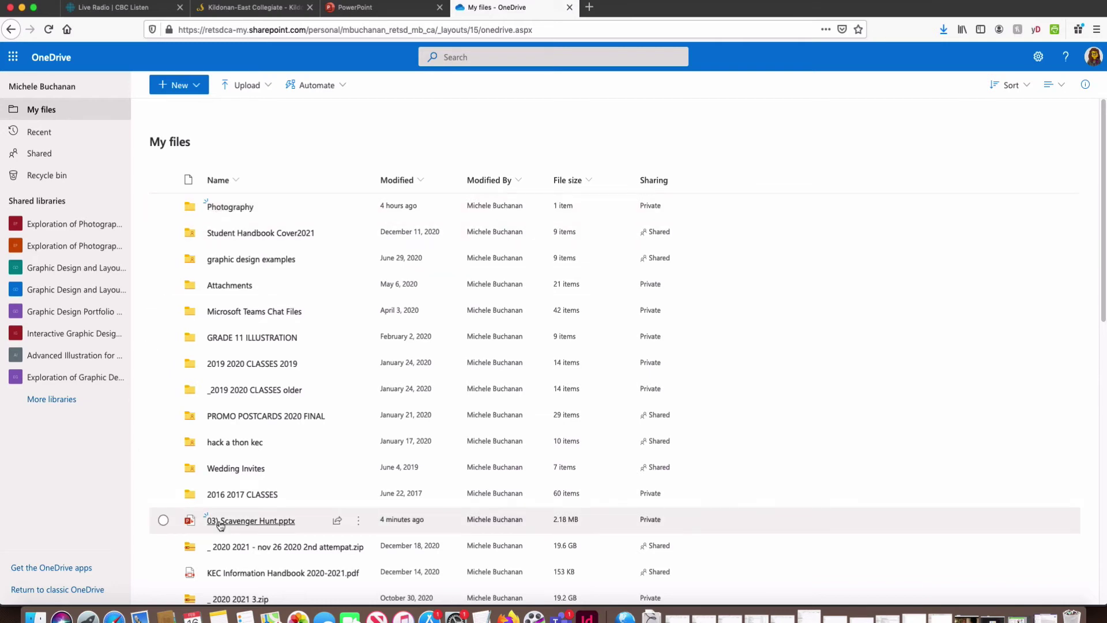
{"action": "mouse_move", "coordinate": [220, 524]}
{"action": "left_click_drag", "start_coordinate": [220, 523], "coordinate": [236, 207]}
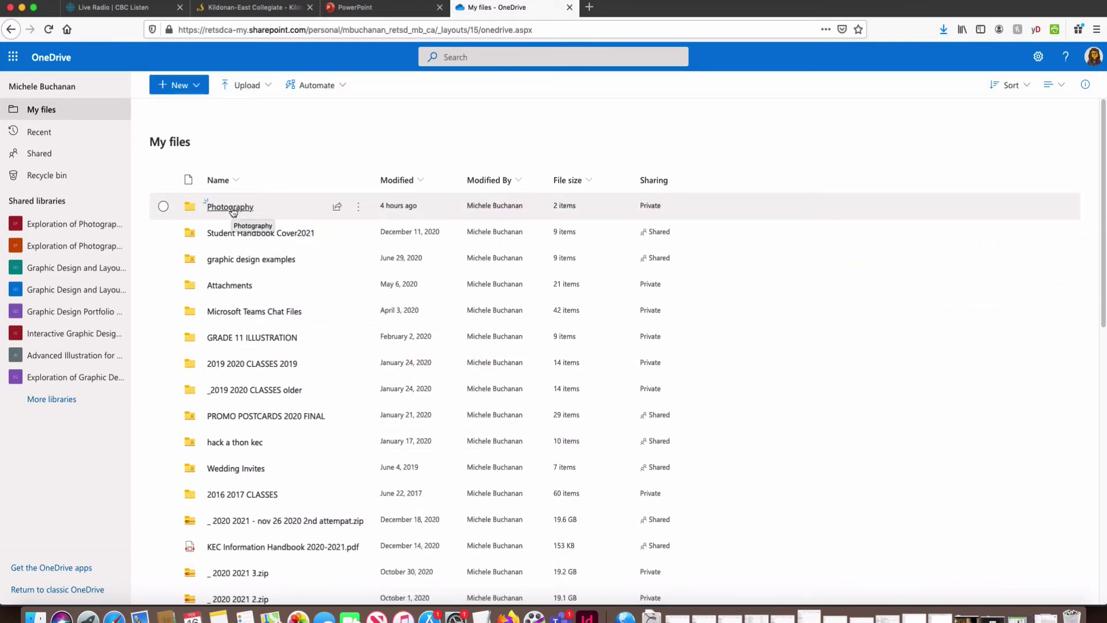
{"action": "left_click", "coordinate": [232, 208]}
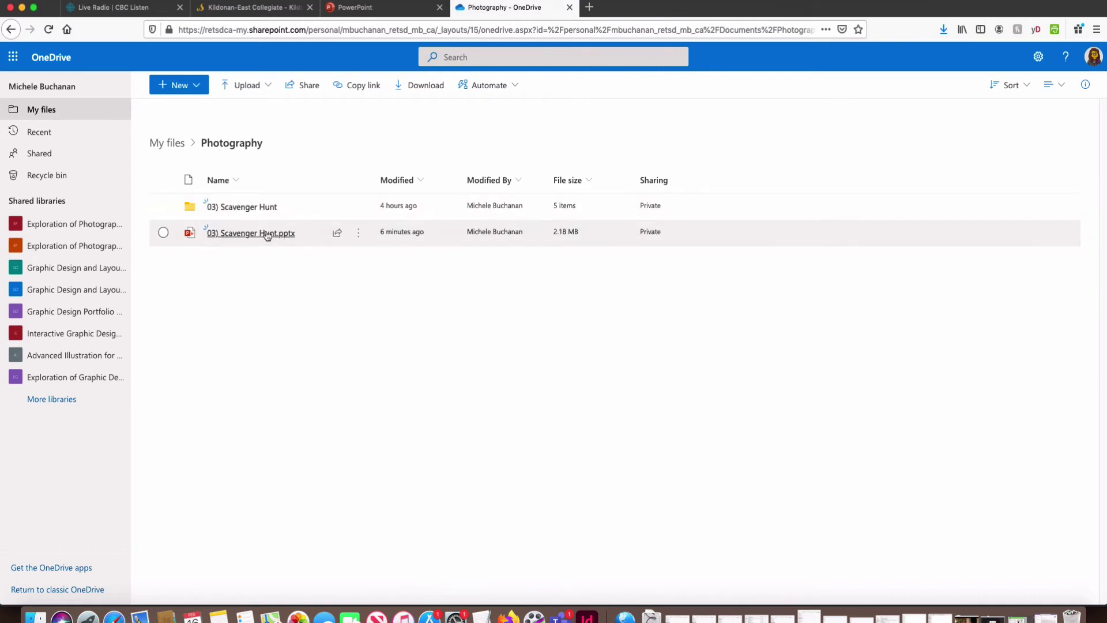
{"action": "left_click_drag", "start_coordinate": [265, 234], "coordinate": [248, 208]}
{"action": "key", "text": "super+bracketleft"}
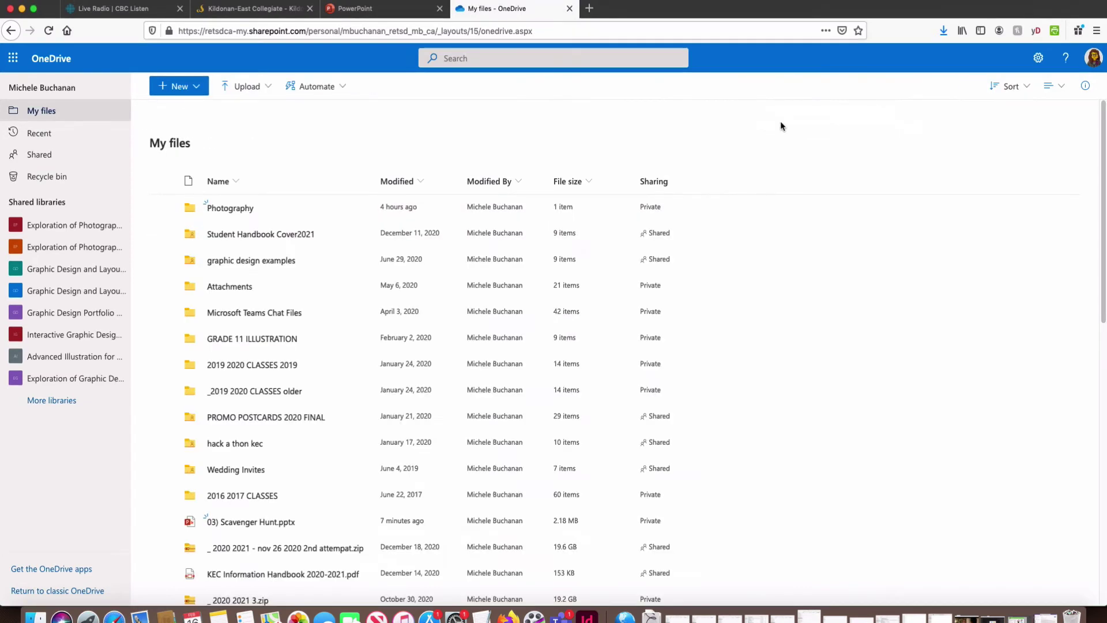
{"action": "mouse_move", "coordinate": [211, 521]}
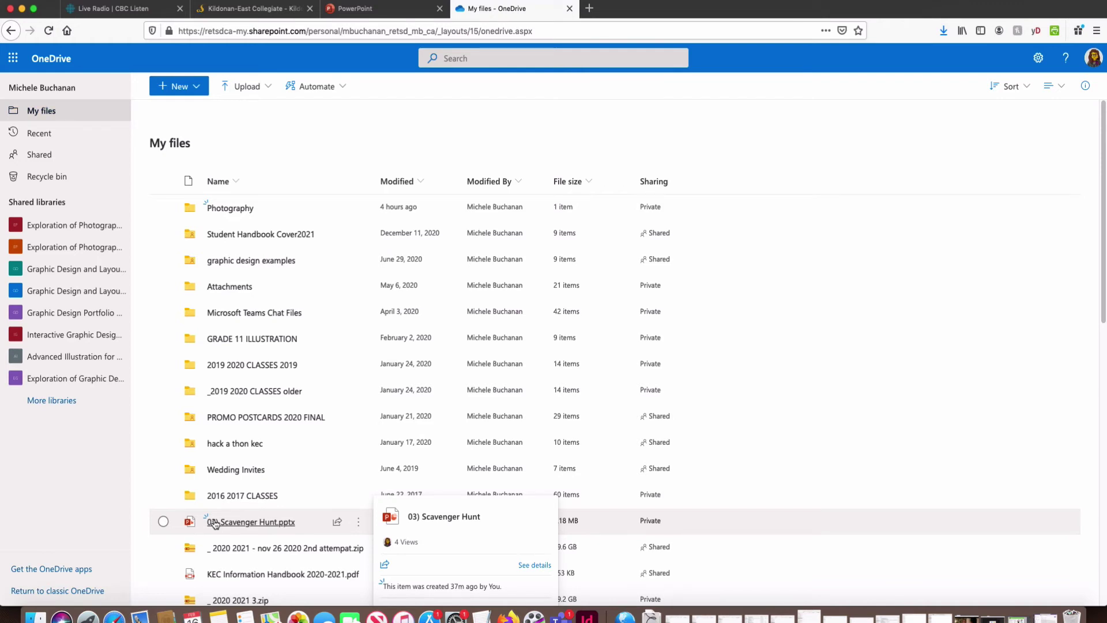
Move 03) Scavenger Hunt.pptx from My files into Your OneDrive's 03) Scavenger Hunt folder.
{"action": "right_click", "coordinate": [215, 523]}
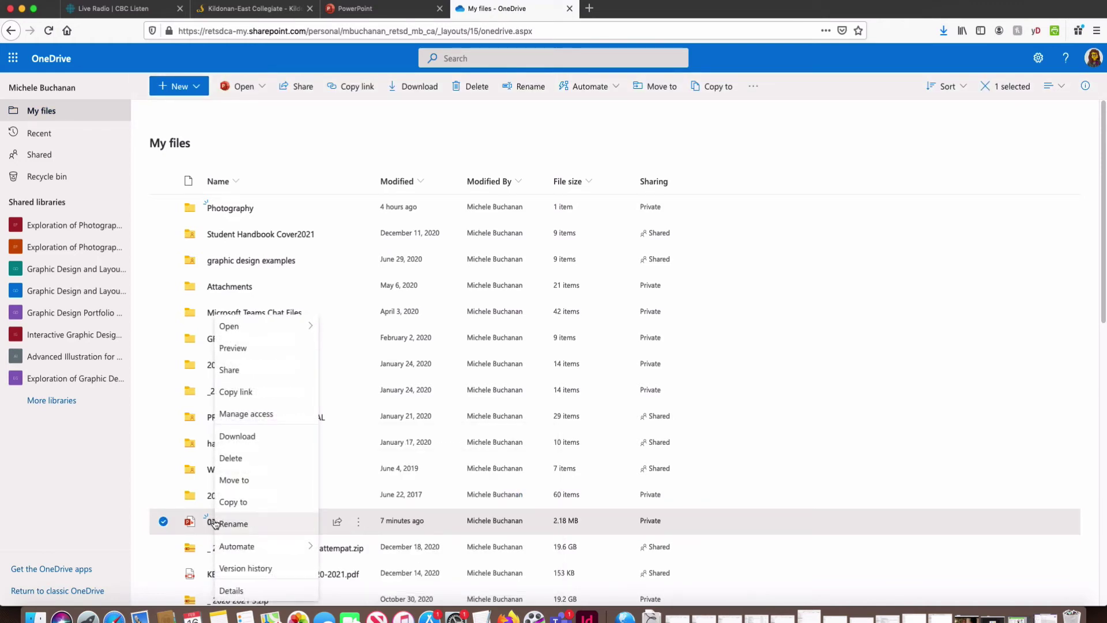
{"action": "left_click", "coordinate": [238, 481]}
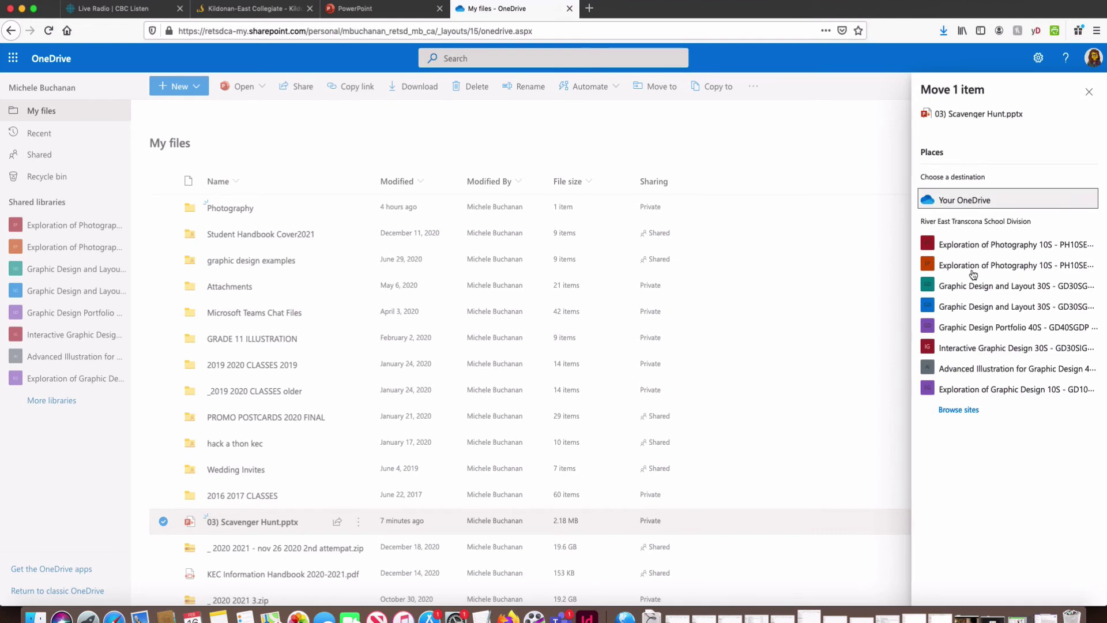
{"action": "left_click", "coordinate": [960, 202]}
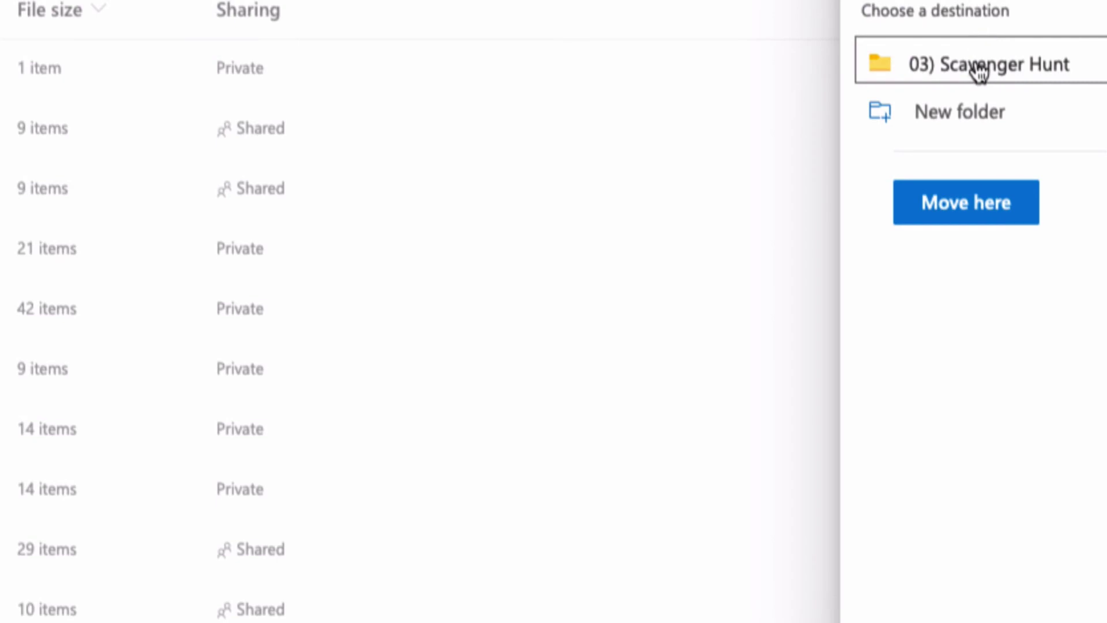
{"action": "left_click", "coordinate": [978, 69]}
{"action": "left_click", "coordinate": [959, 173]}
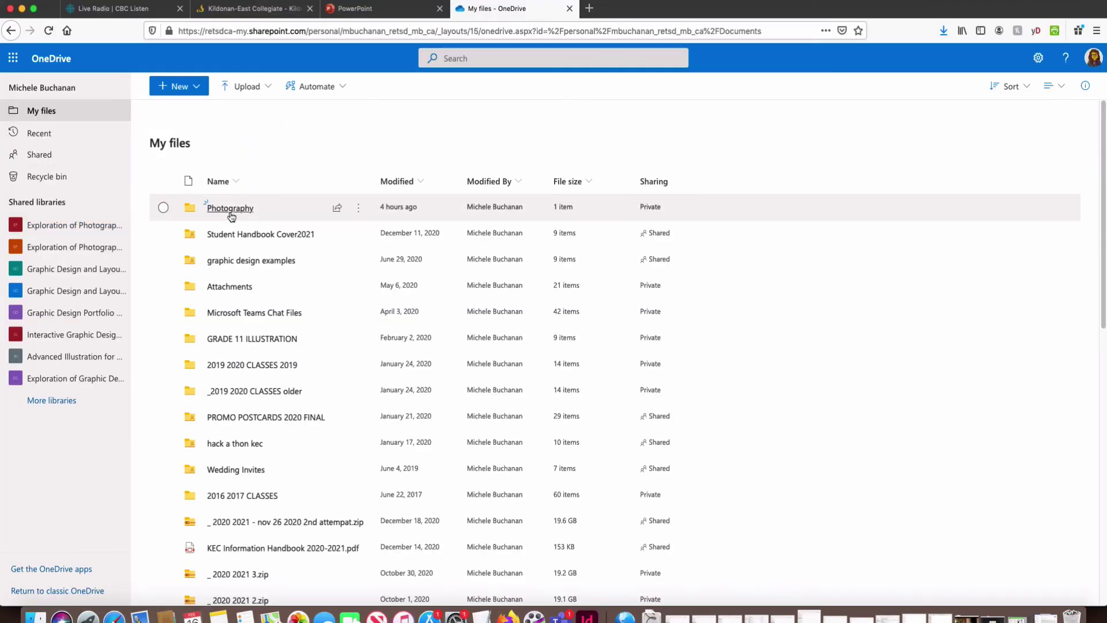
Go to Photography > 03) Scavenger Hunt and open 03) Scavenger Hunt.pptx in PowerPoint for the web.
{"action": "left_click", "coordinate": [222, 211]}
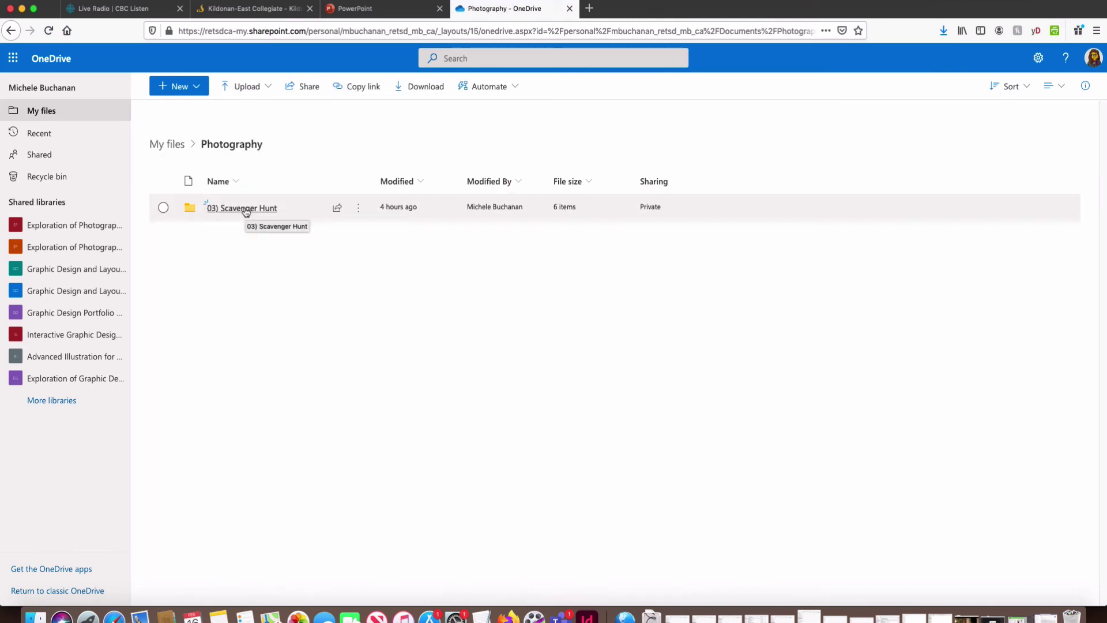
{"action": "left_click", "coordinate": [246, 209]}
{"action": "mouse_move", "coordinate": [229, 211]}
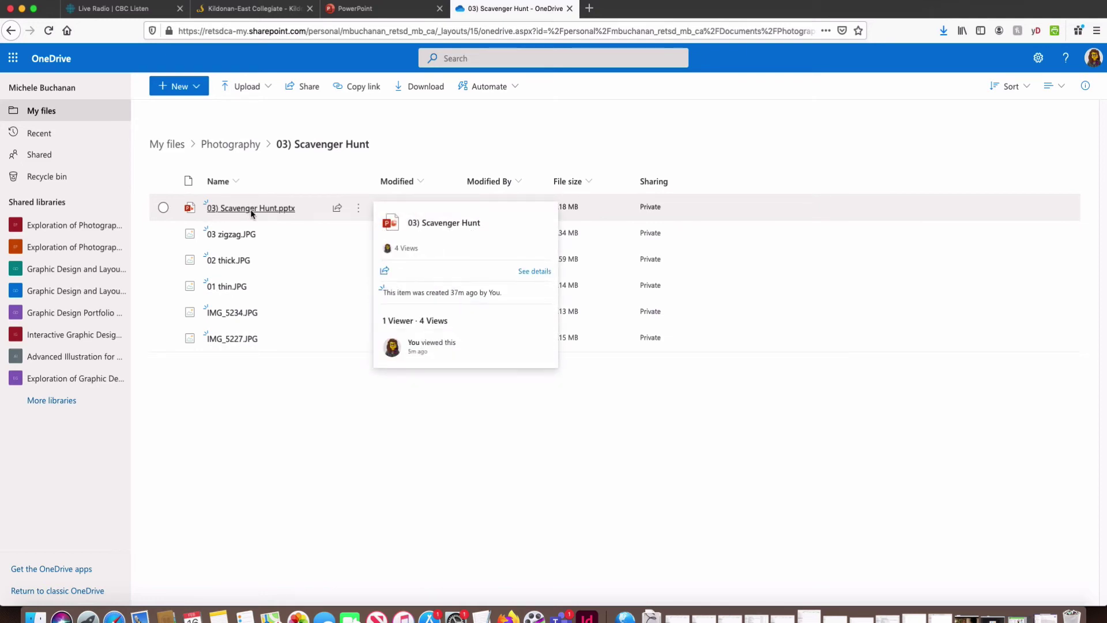
{"action": "left_click", "coordinate": [251, 211]}
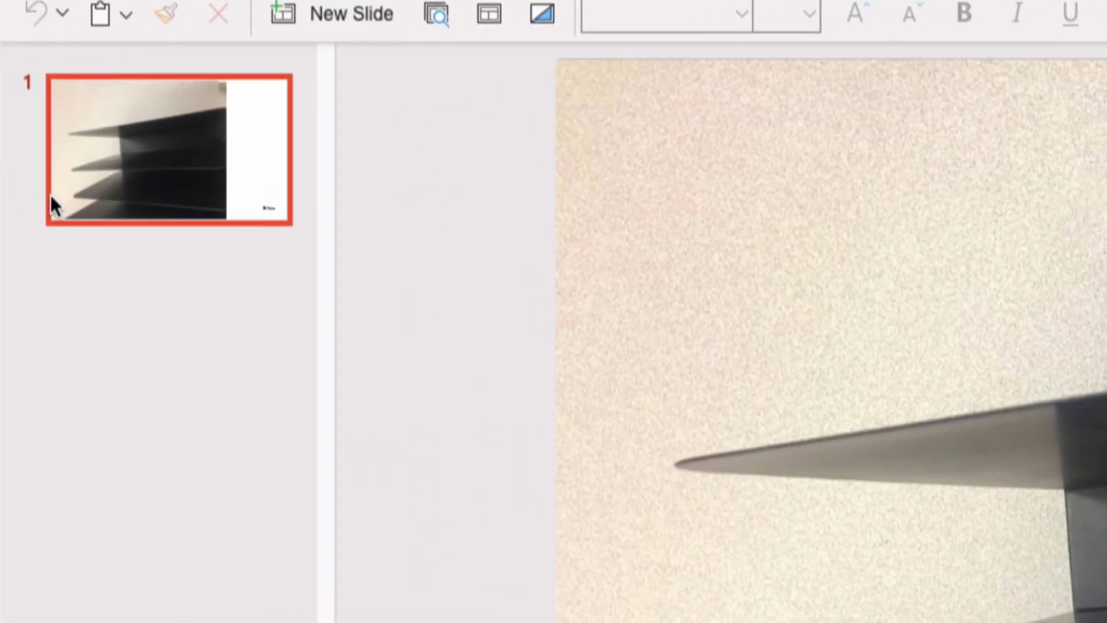
Duplicate slide 1 and change the copy's label from '01 thin' to '02 thick'.
{"action": "right_click", "coordinate": [164, 188]}
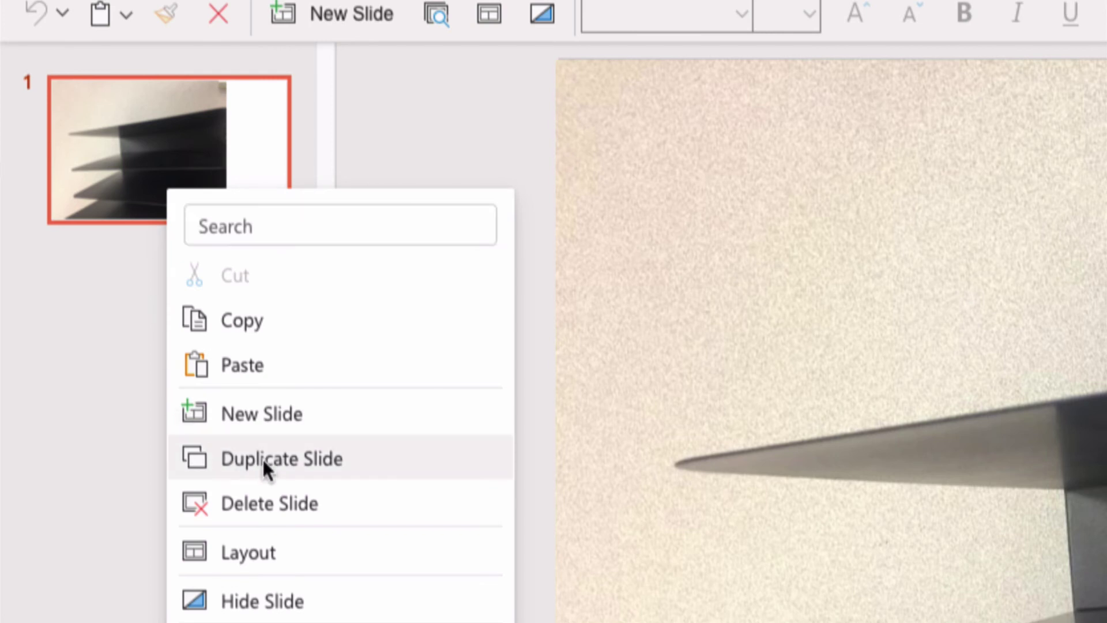
{"action": "left_click", "coordinate": [247, 460]}
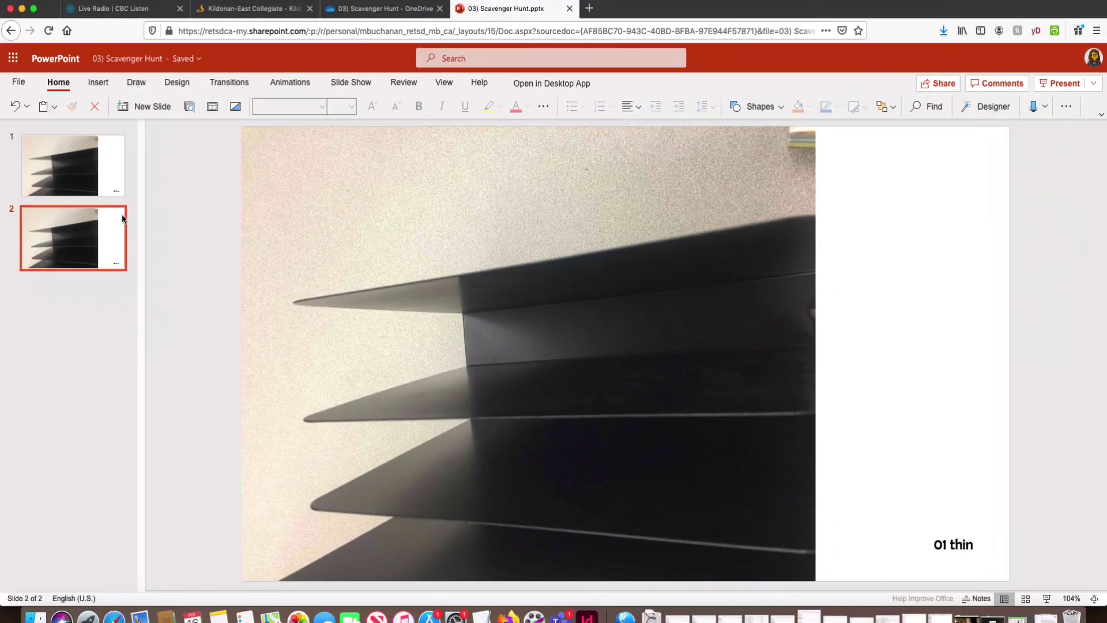
{"action": "double_click", "coordinate": [956, 549]}
{"action": "left_click", "coordinate": [947, 547]}
{"action": "left_click_drag", "start_coordinate": [948, 548], "coordinate": [943, 547]}
{"action": "type", "text": "2"}
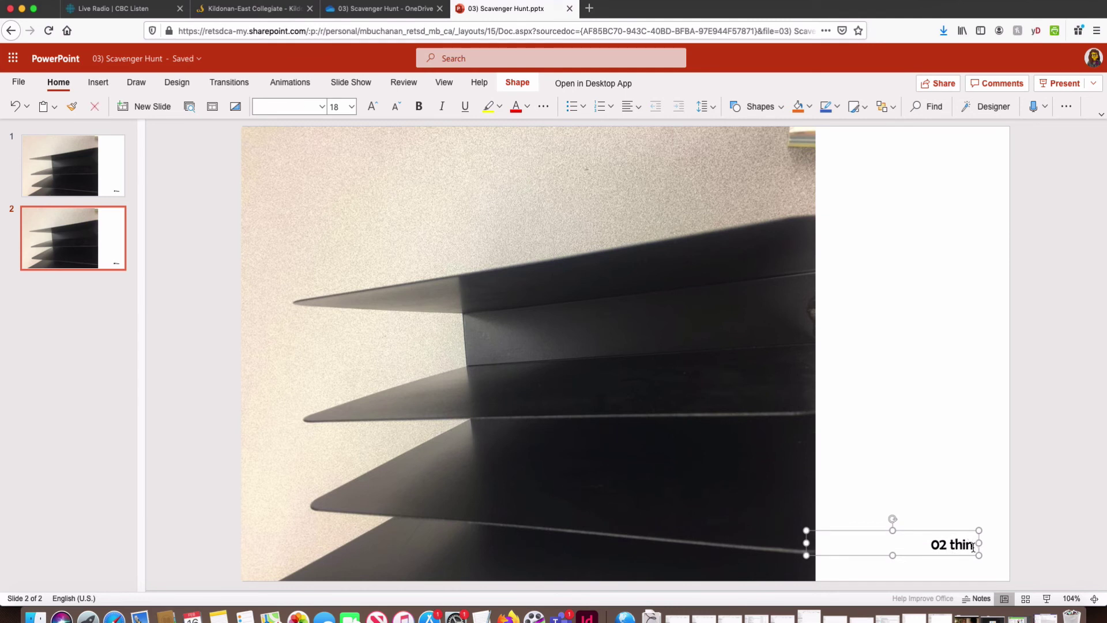
{"action": "left_click_drag", "start_coordinate": [973, 545], "coordinate": [950, 546]}
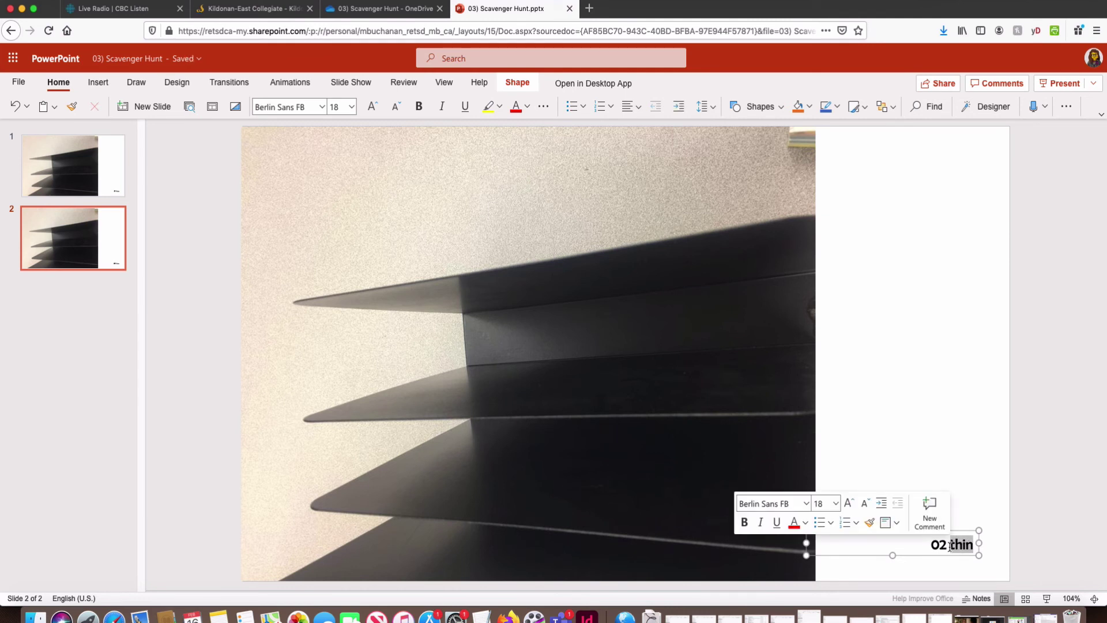
{"action": "type", "text": "thick"}
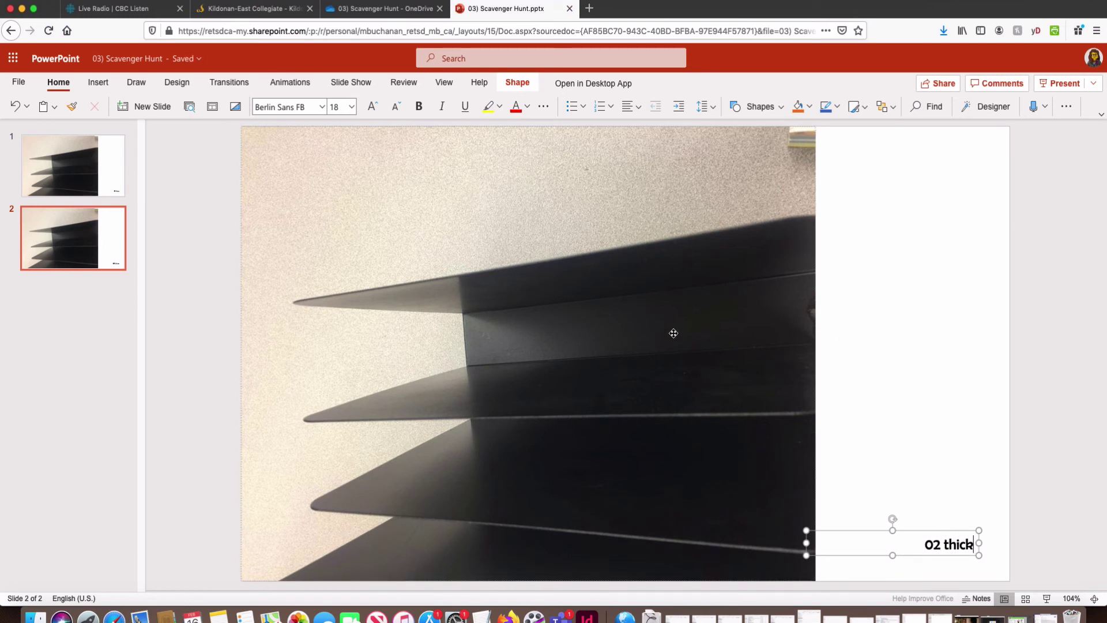
Swap slide 2's photo for 02 thick.JPG from OneDrive's Photography > 03) Scavenger Hunt folder.
{"action": "left_click", "coordinate": [664, 361]}
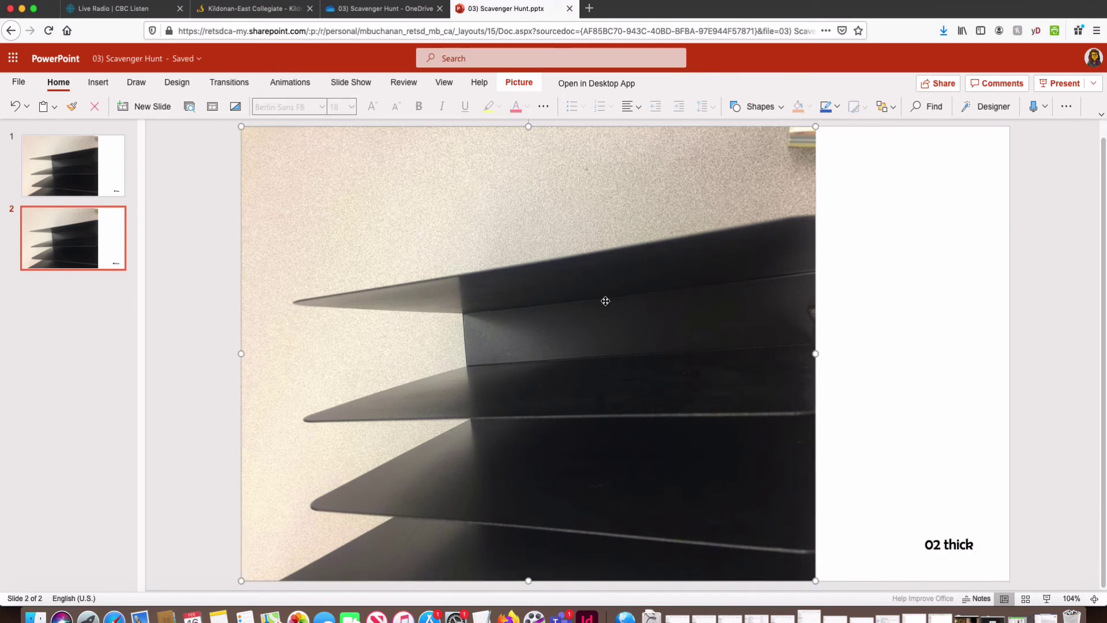
{"action": "right_click", "coordinate": [517, 281]}
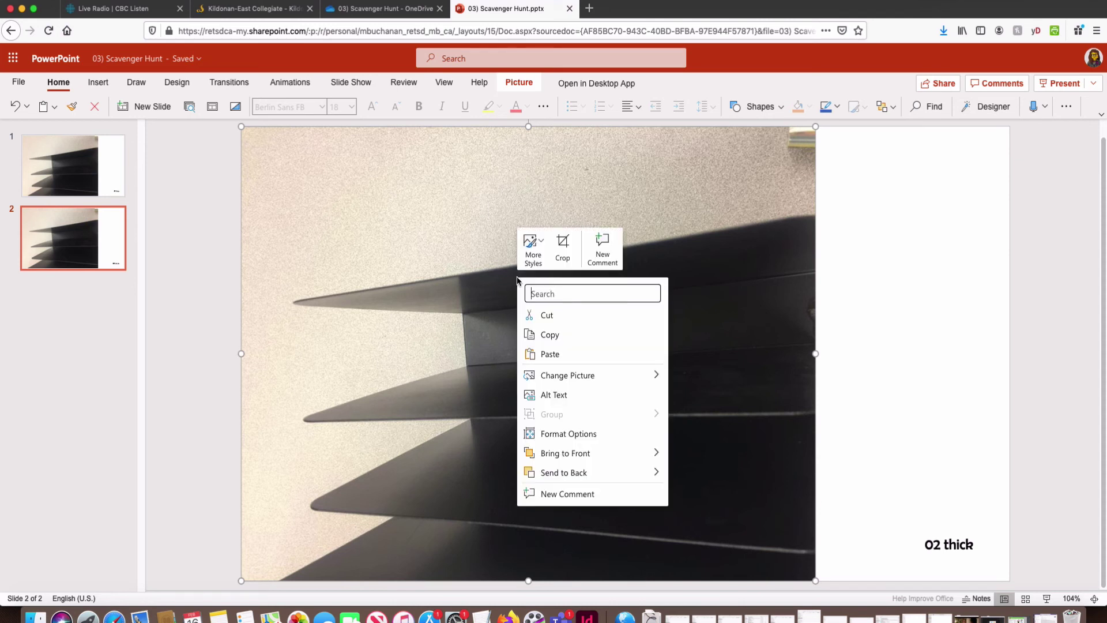
{"action": "mouse_move", "coordinate": [556, 376]}
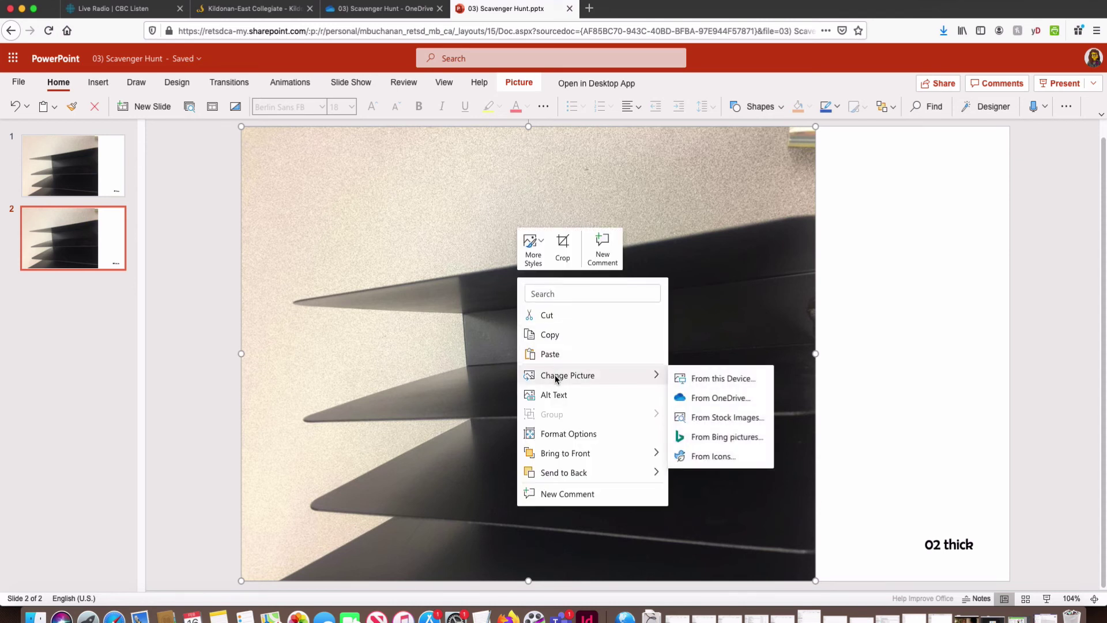
{"action": "left_click", "coordinate": [708, 398]}
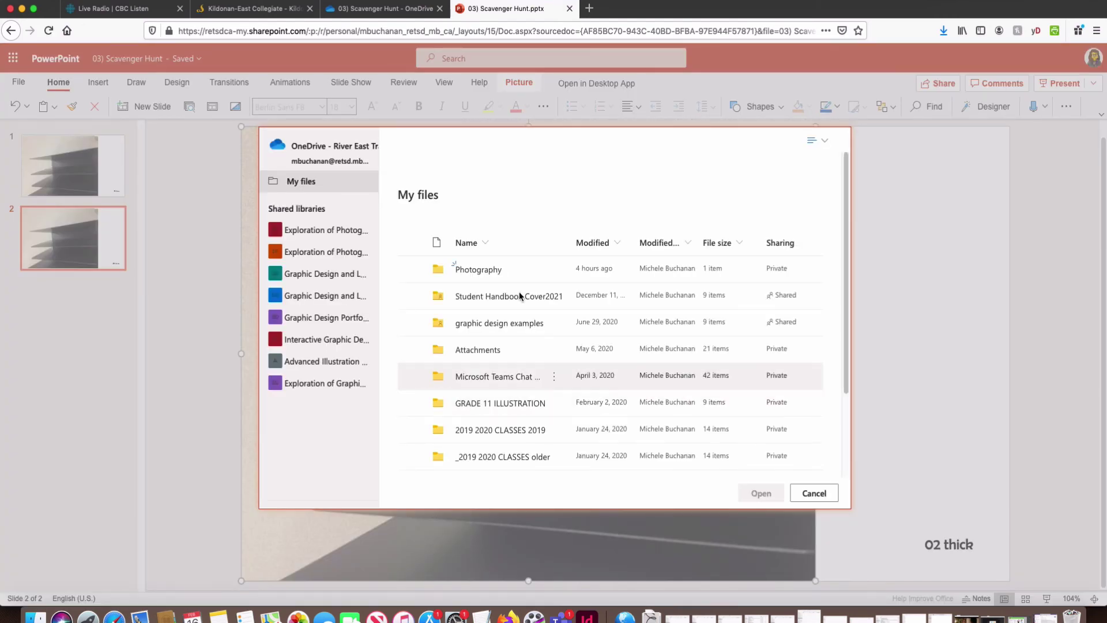
{"action": "left_click", "coordinate": [487, 271]}
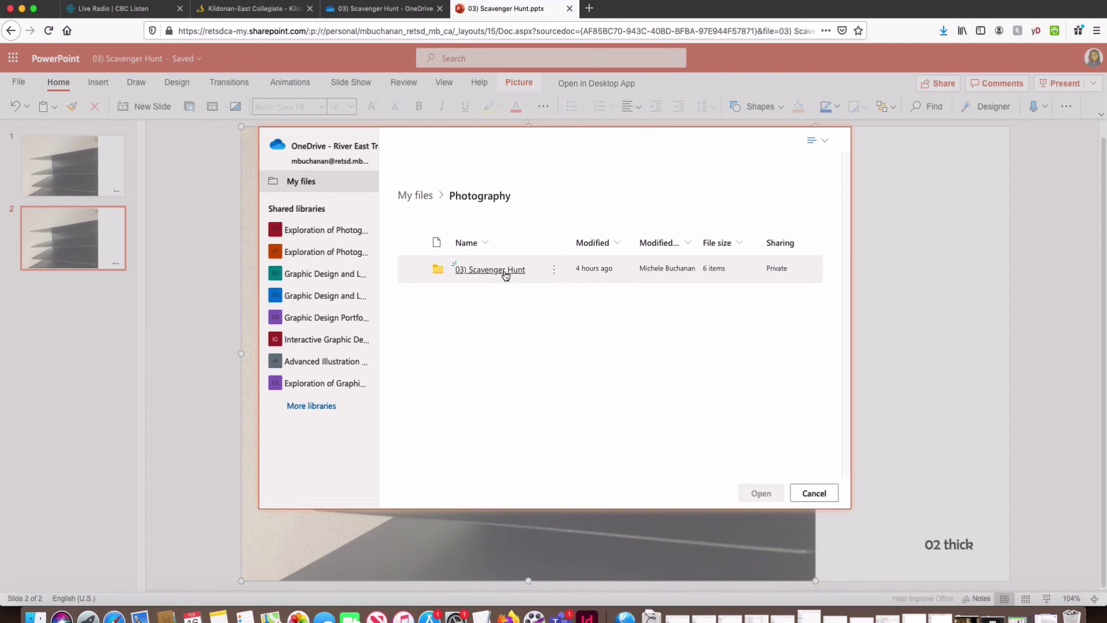
{"action": "left_click", "coordinate": [506, 270]}
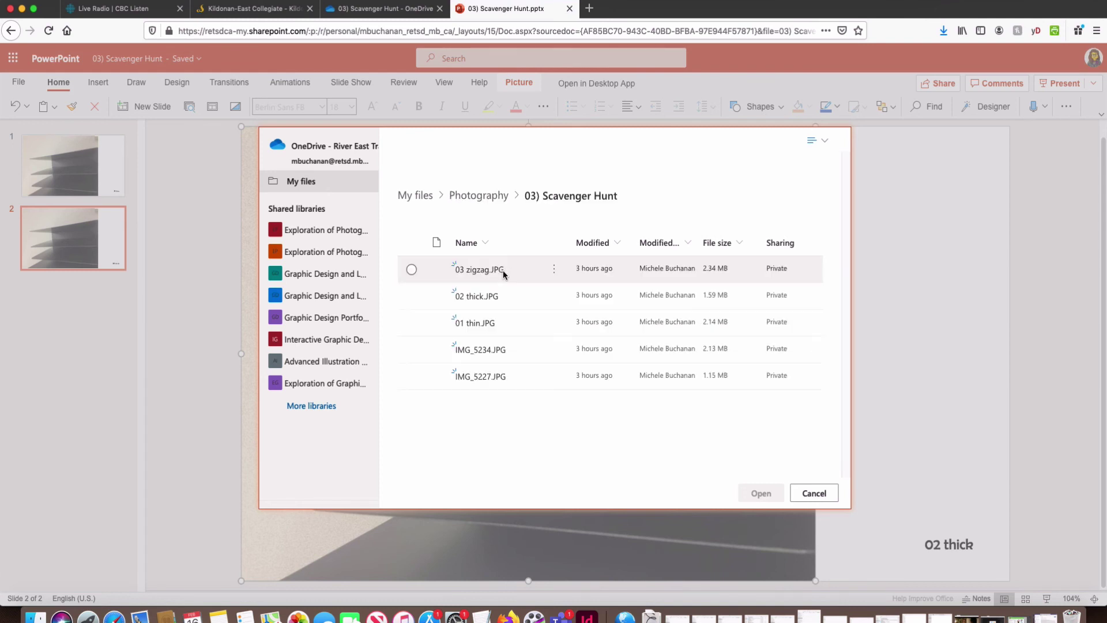
{"action": "left_click", "coordinate": [470, 297]}
{"action": "left_click", "coordinate": [769, 491]}
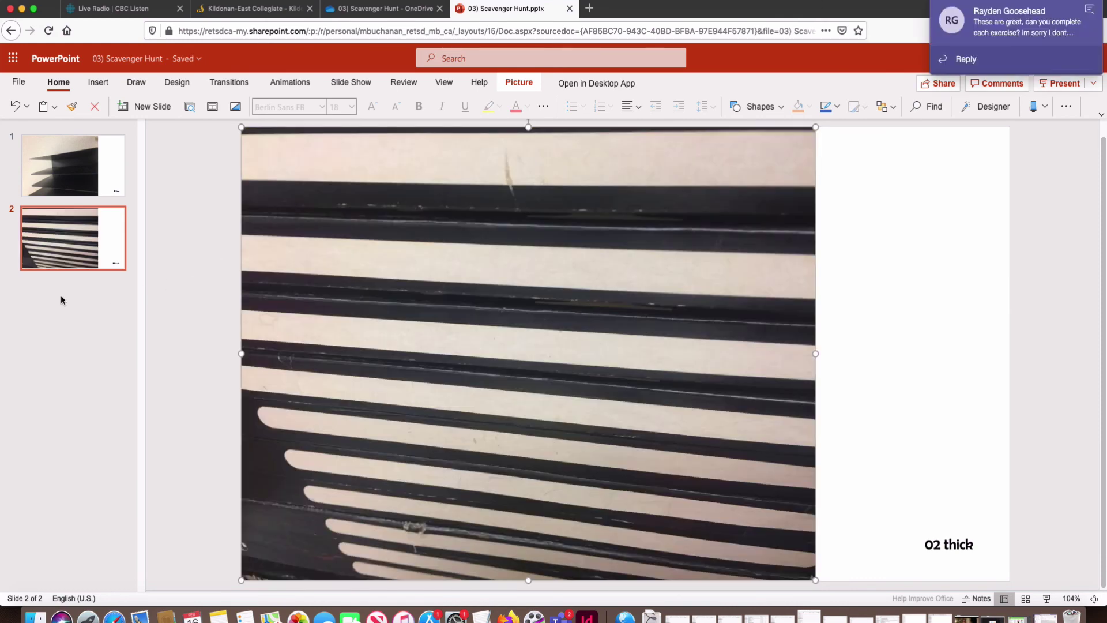
Copy slide 2 as slide 3 and change its label from '02 thick' to '03 zigzag'.
{"action": "right_click", "coordinate": [56, 261]}
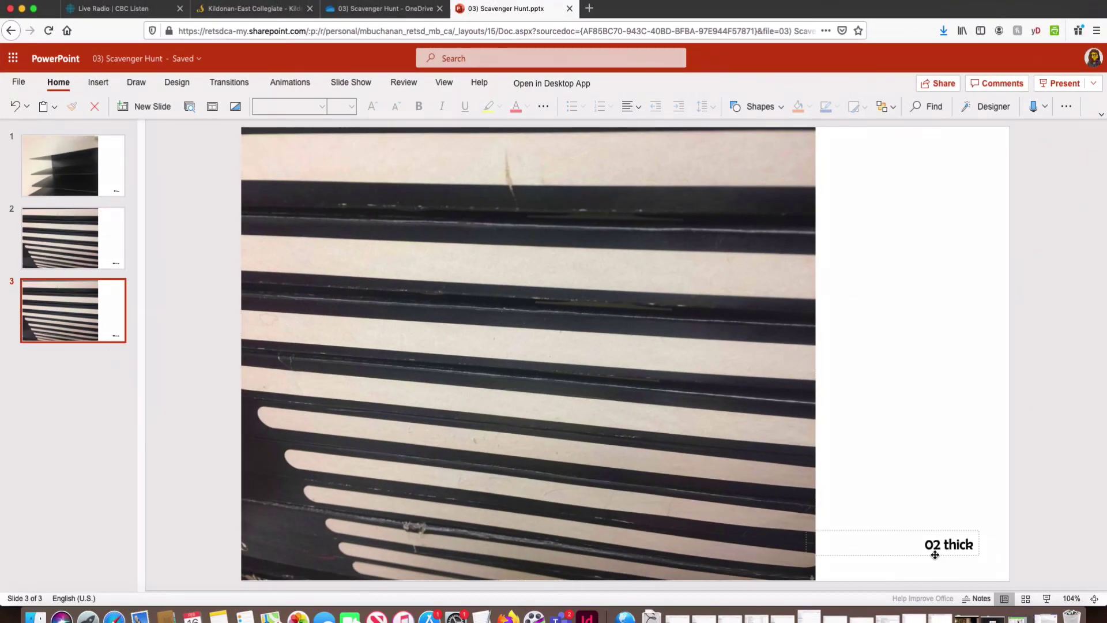
{"action": "left_click", "coordinate": [934, 549]}
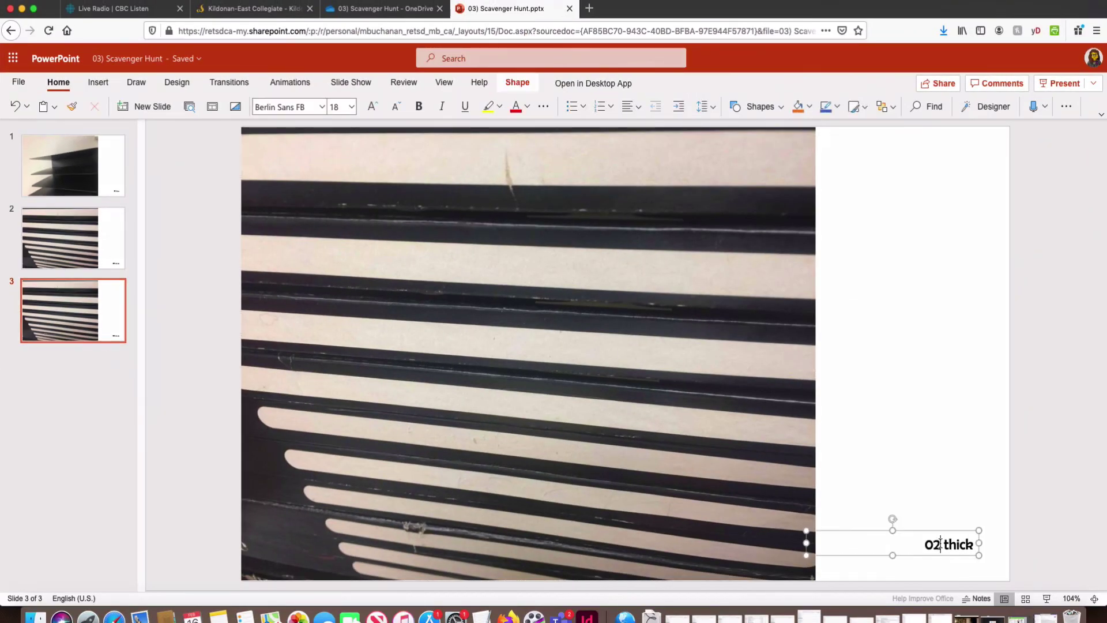
{"action": "left_click_drag", "start_coordinate": [943, 546], "coordinate": [933, 546]}
{"action": "type", "text": "3"}
{"action": "left_click_drag", "start_coordinate": [972, 545], "coordinate": [943, 546]}
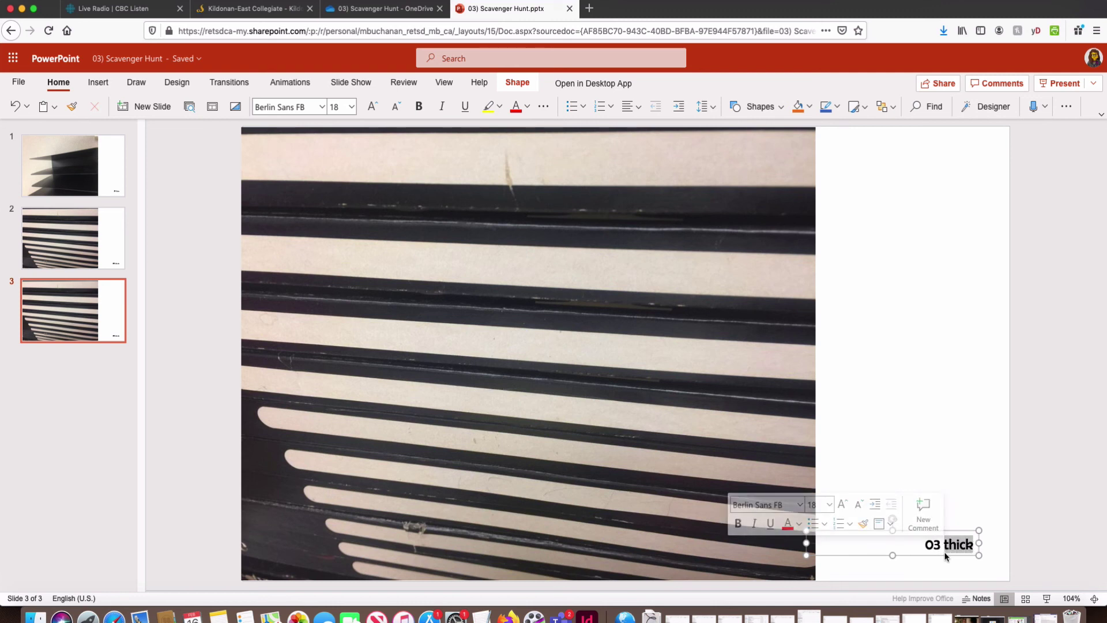
{"action": "type", "text": "zig"}
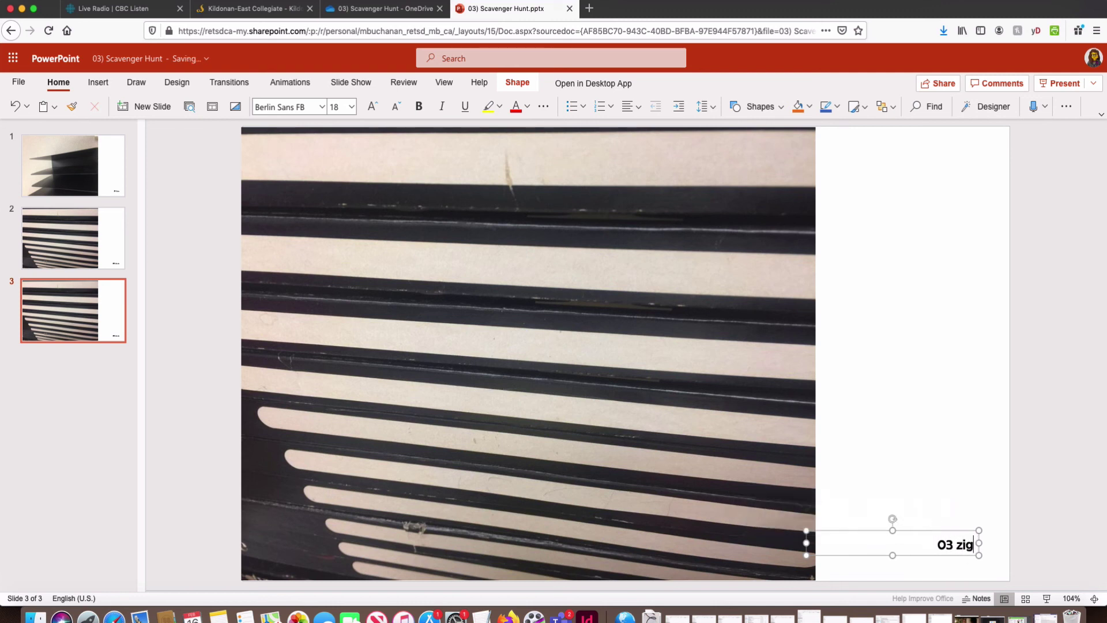
{"action": "type", "text": "zag"}
Swap slide 3's photo for 03 zigzag.JPG from OneDrive's Photography > 03) Scavenger Hunt folder.
{"action": "left_click", "coordinate": [194, 416]}
{"action": "left_click", "coordinate": [292, 364]}
{"action": "right_click", "coordinate": [303, 328]}
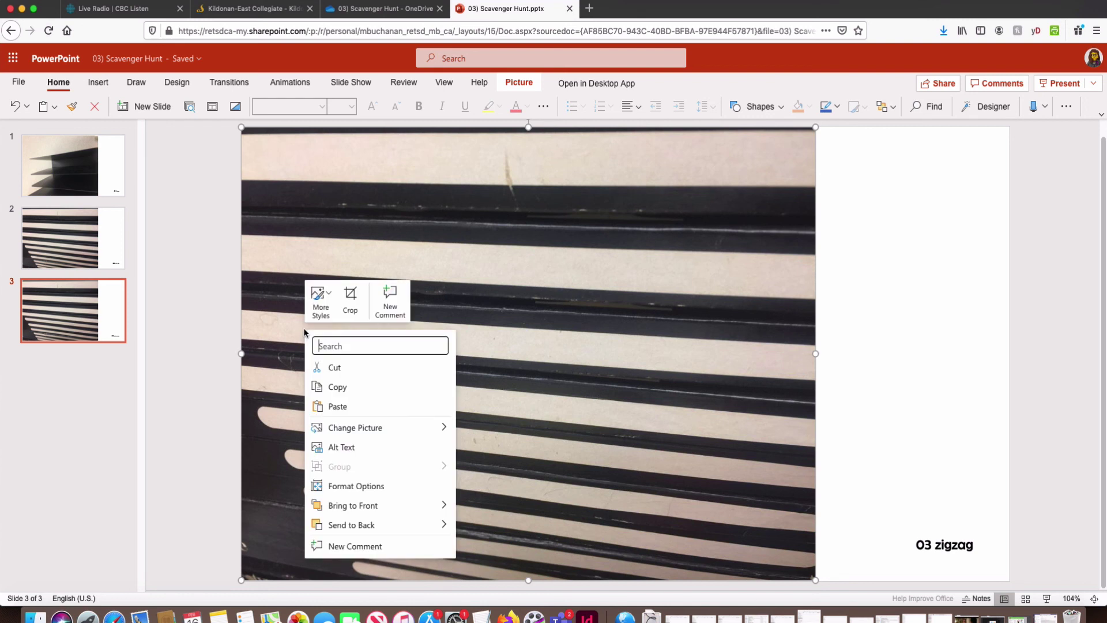
{"action": "mouse_move", "coordinate": [358, 427]}
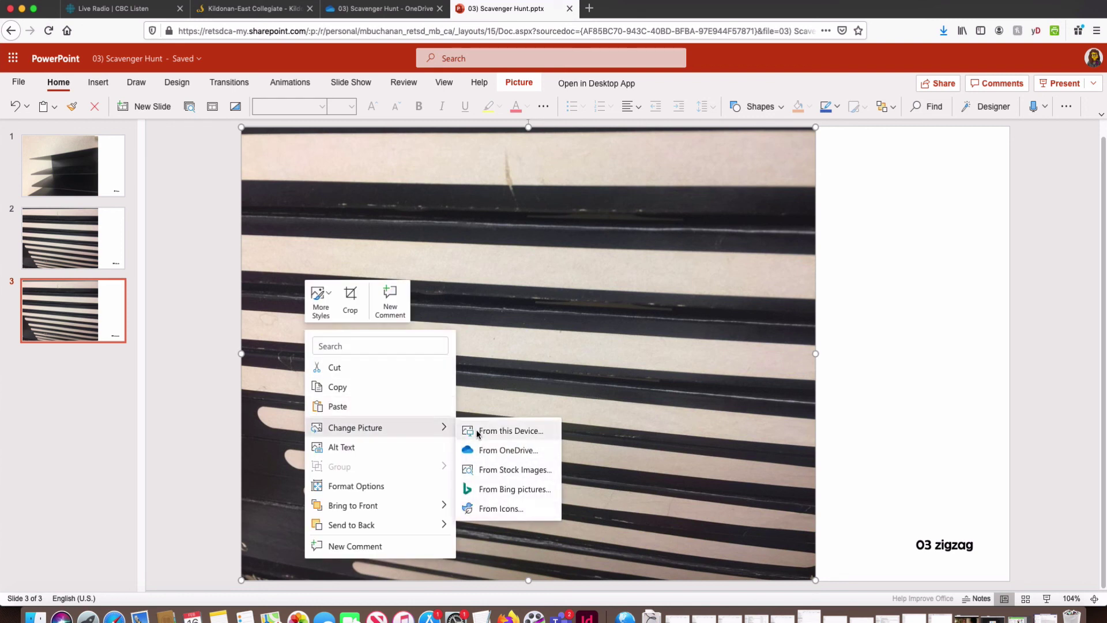
{"action": "left_click", "coordinate": [482, 450]}
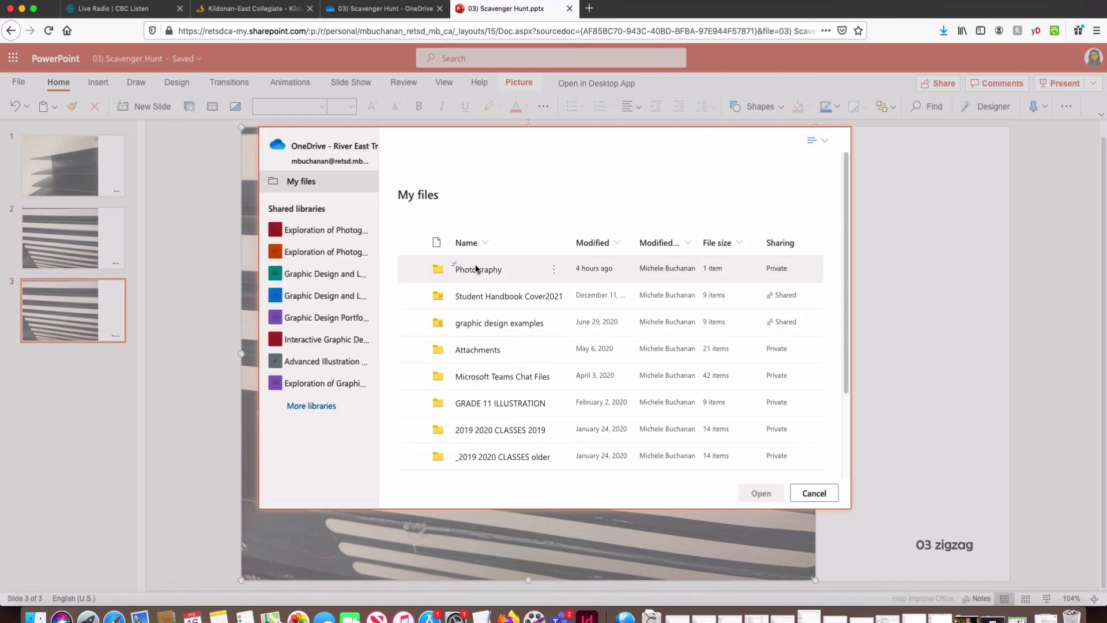
{"action": "left_click", "coordinate": [475, 272]}
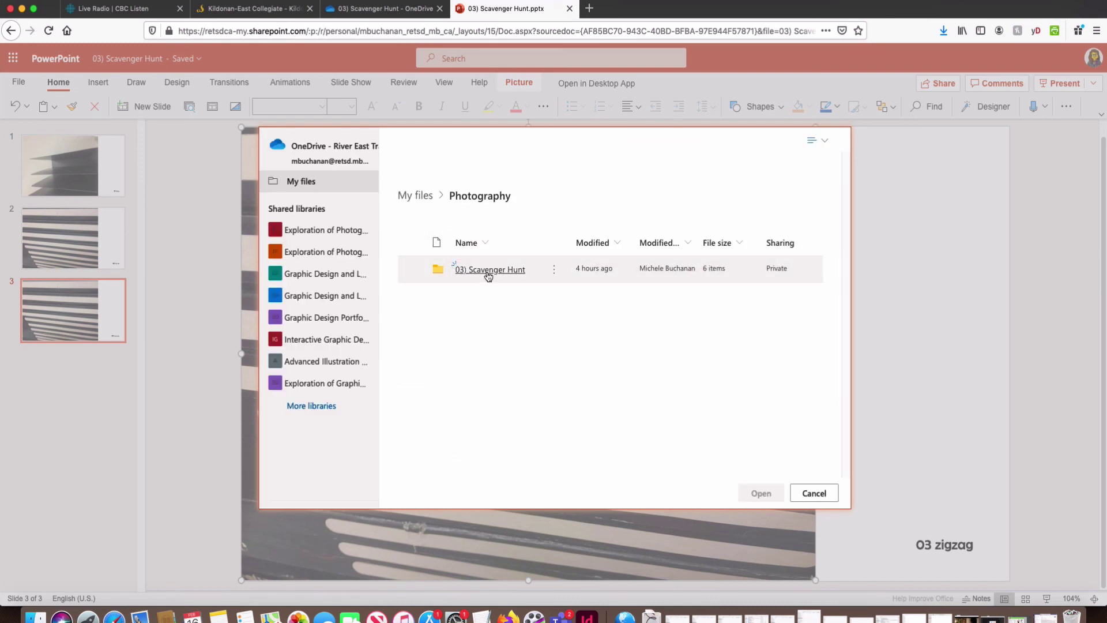
{"action": "left_click", "coordinate": [486, 273]}
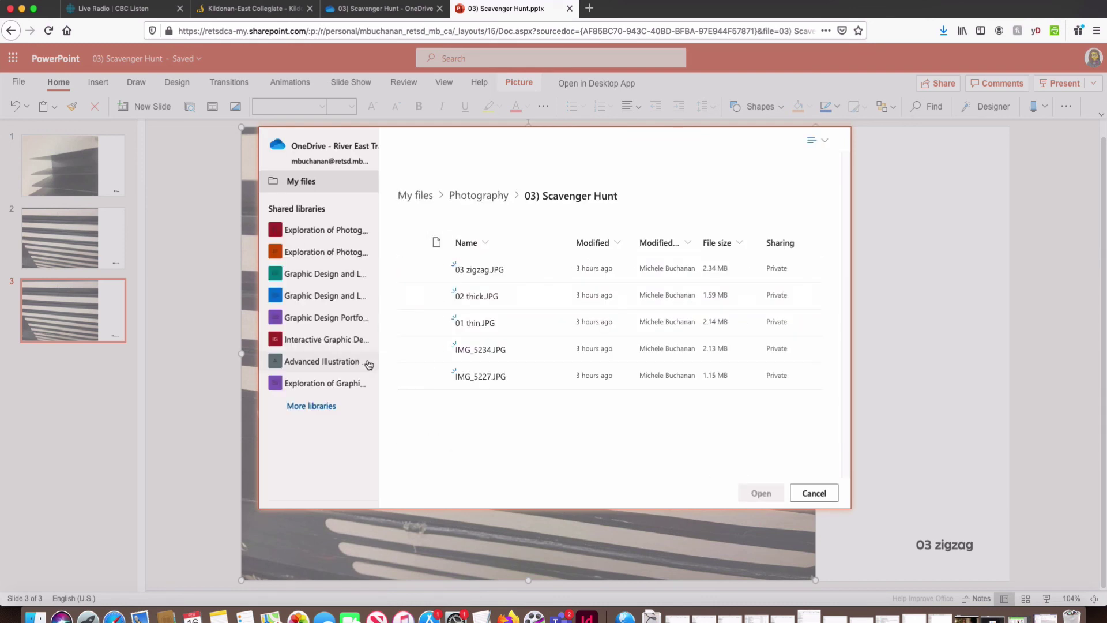
{"action": "left_click", "coordinate": [459, 268]}
{"action": "left_click", "coordinate": [761, 492]}
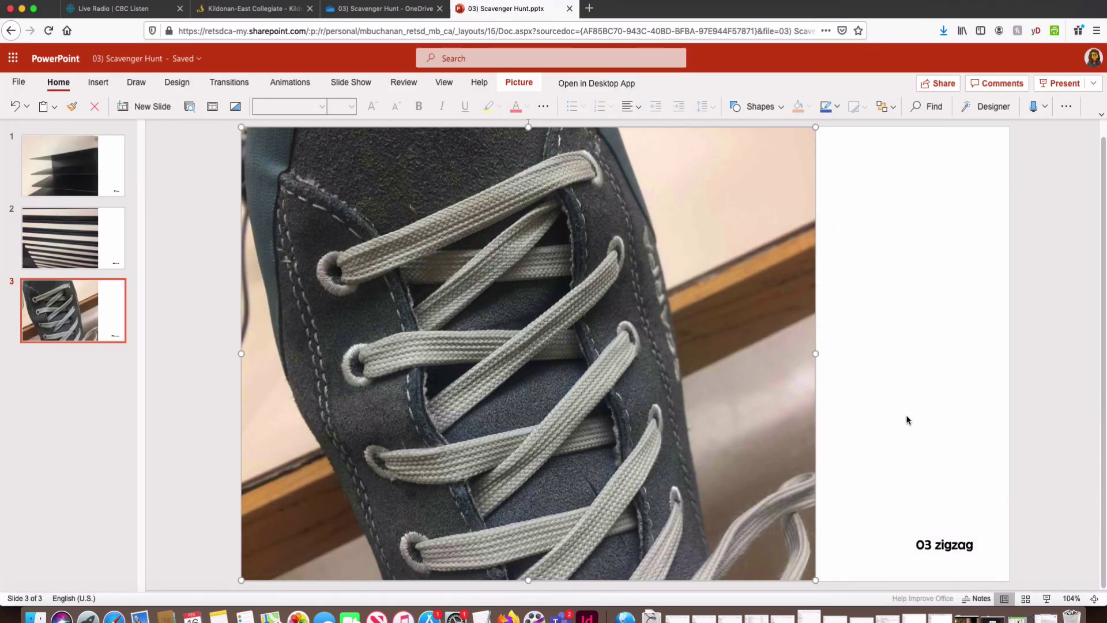
{"action": "left_click", "coordinate": [983, 427]}
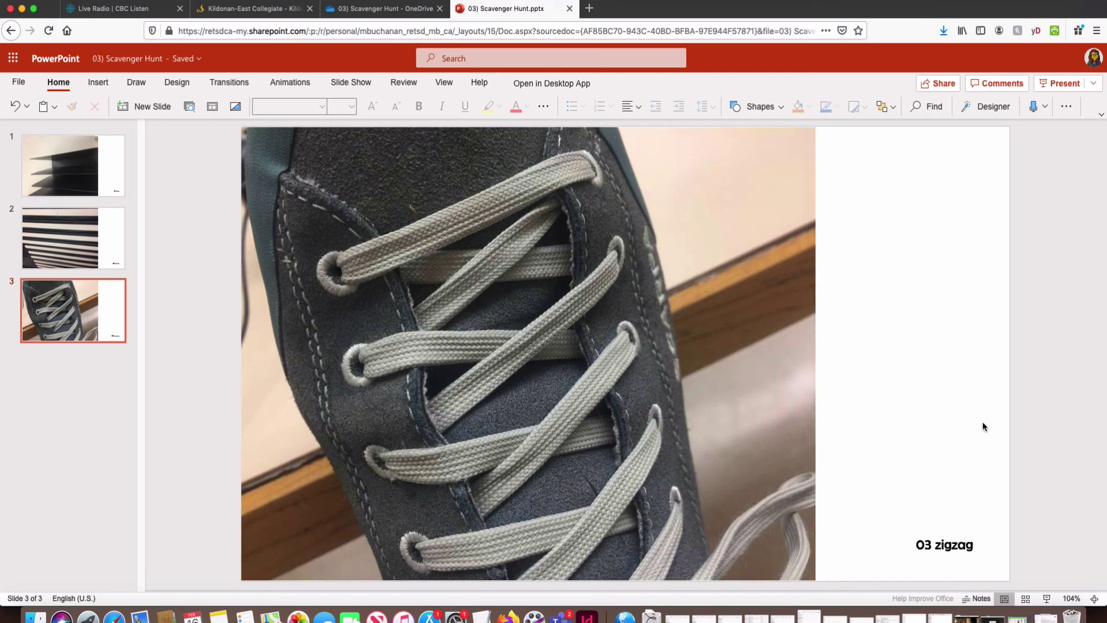